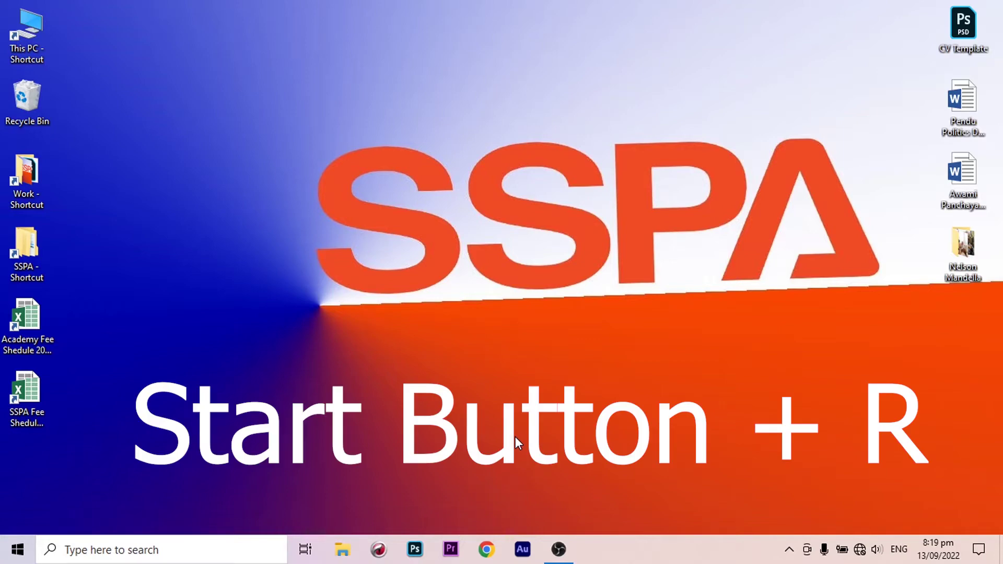
# Step: Start Word by running winword.exe from the Windows Run dialog
pyautogui.press('super+r')
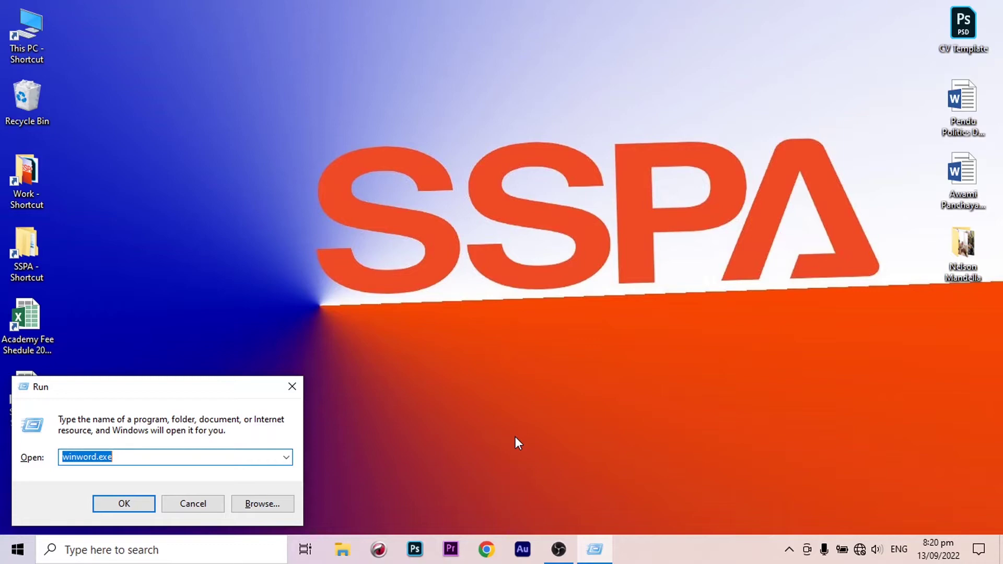
pyautogui.press('End')
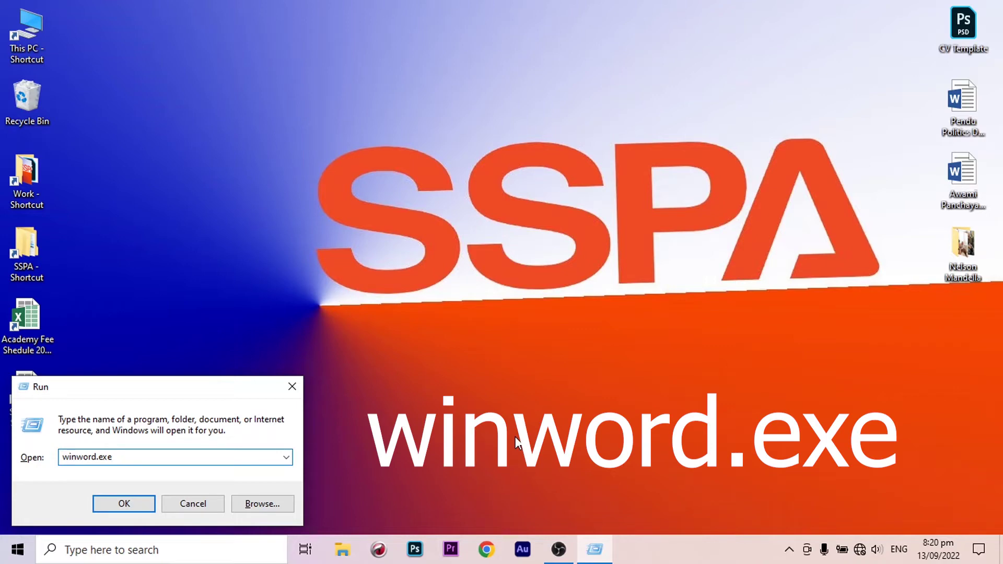
pyautogui.press('Return')
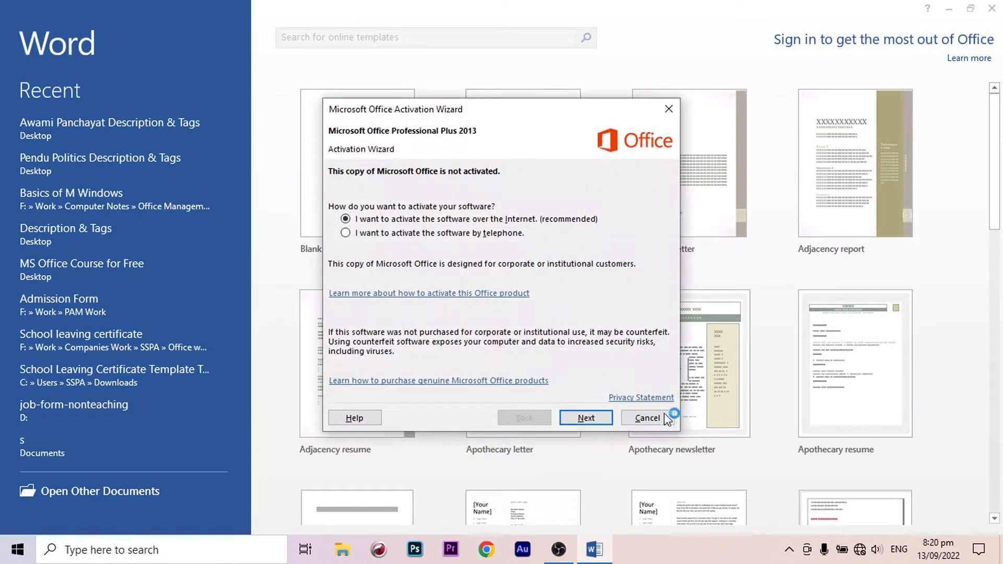
# Step: Cancel the Microsoft Office Activation Wizard to reveal Word's template gallery
pyautogui.click(651, 416)
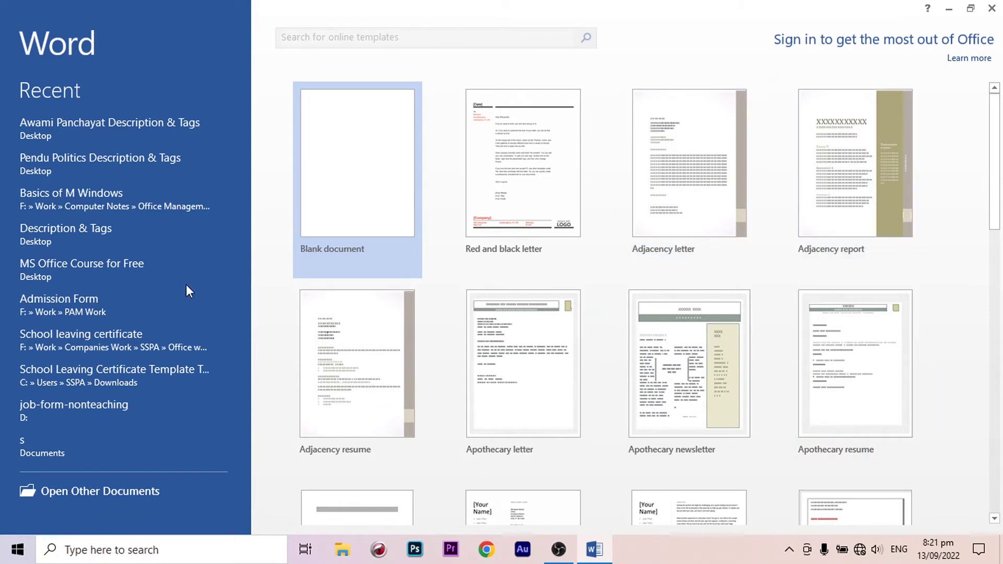
pyautogui.scroll(-5, 574, 361)
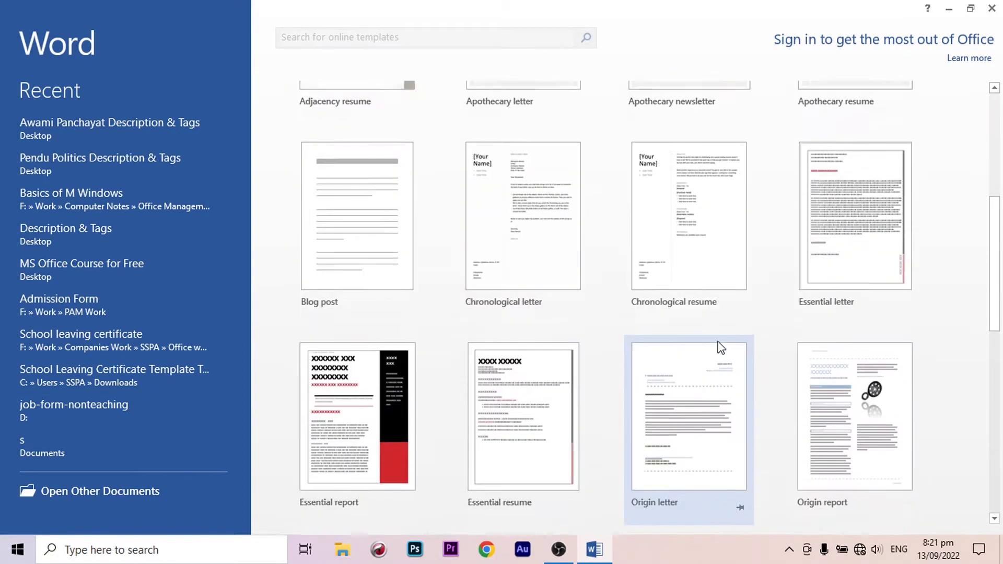
pyautogui.scroll(-3, 721, 347)
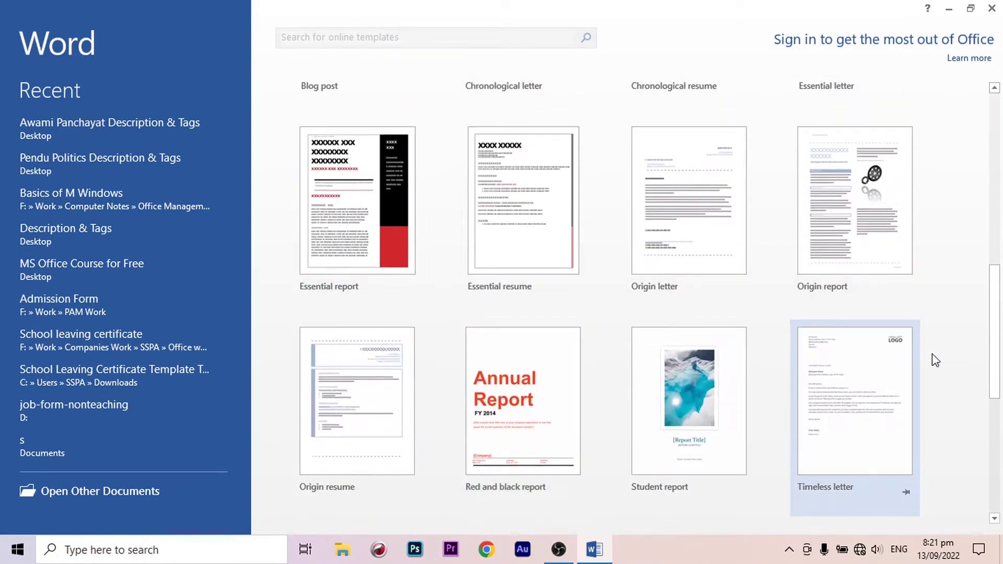
pyautogui.scroll(-2, 846, 340)
pyautogui.scroll(-1, 582, 297)
pyautogui.scroll(3, 365, 251)
pyautogui.scroll(4, 667, 291)
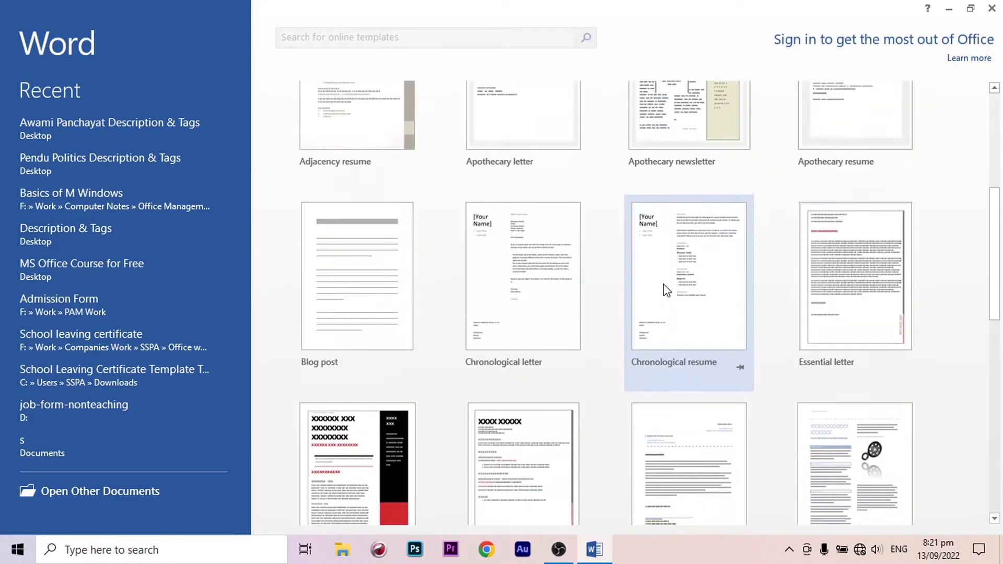
pyautogui.scroll(2, 667, 290)
pyautogui.scroll(2, 690, 313)
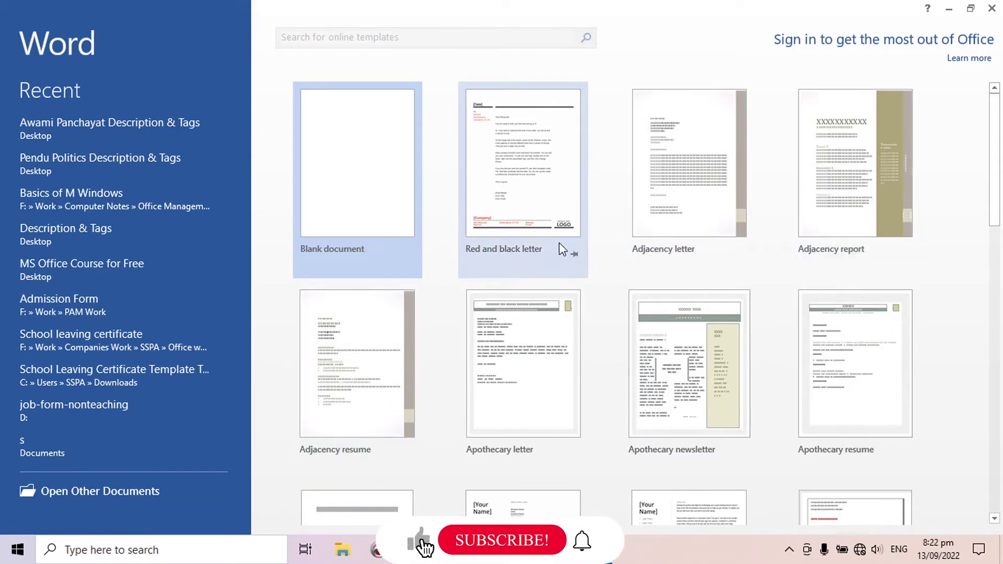
pyautogui.scroll(-2, 676, 376)
pyautogui.scroll(-1, 856, 340)
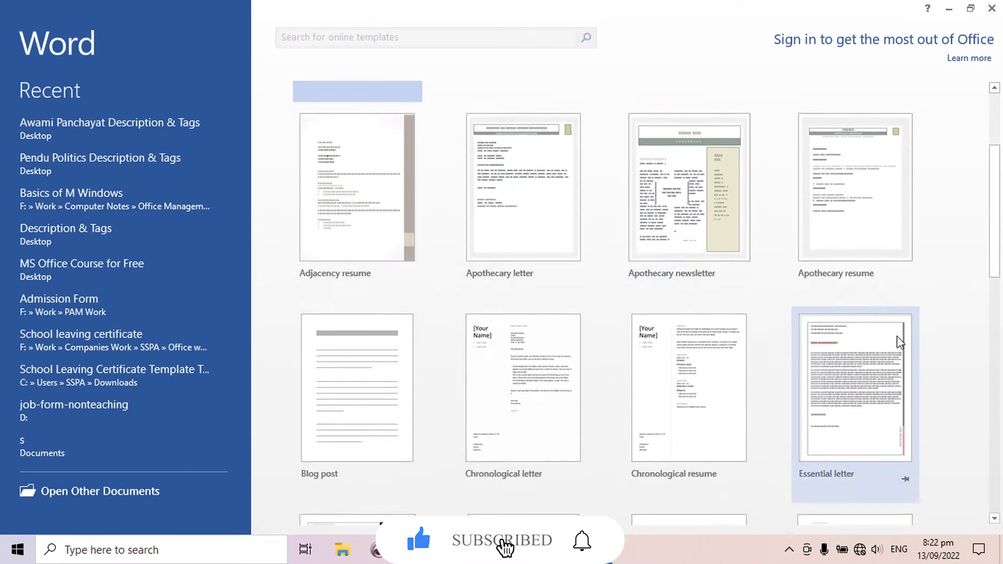
pyautogui.scroll(-2, 855, 339)
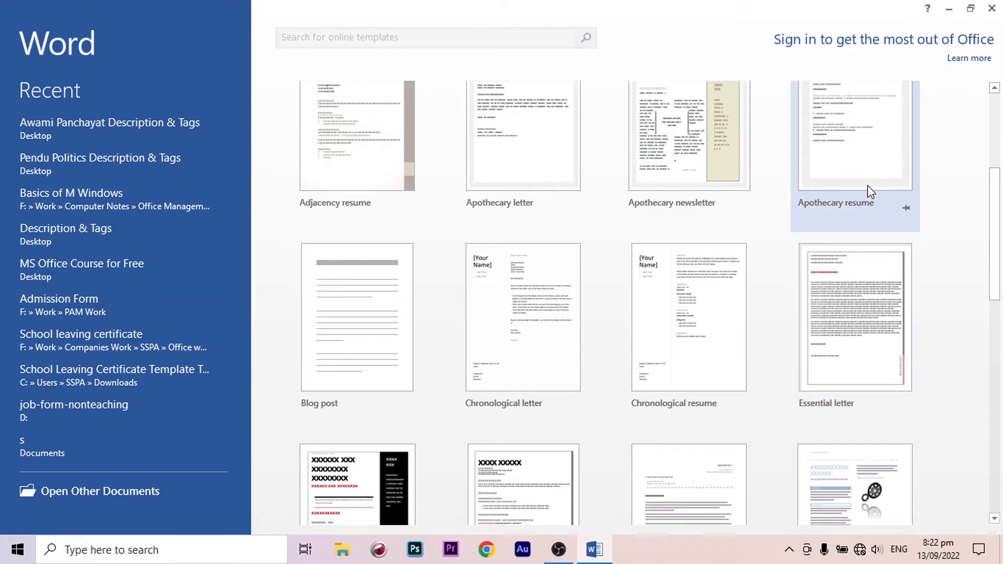
pyautogui.scroll(3, 869, 193)
pyautogui.scroll(-1, 836, 276)
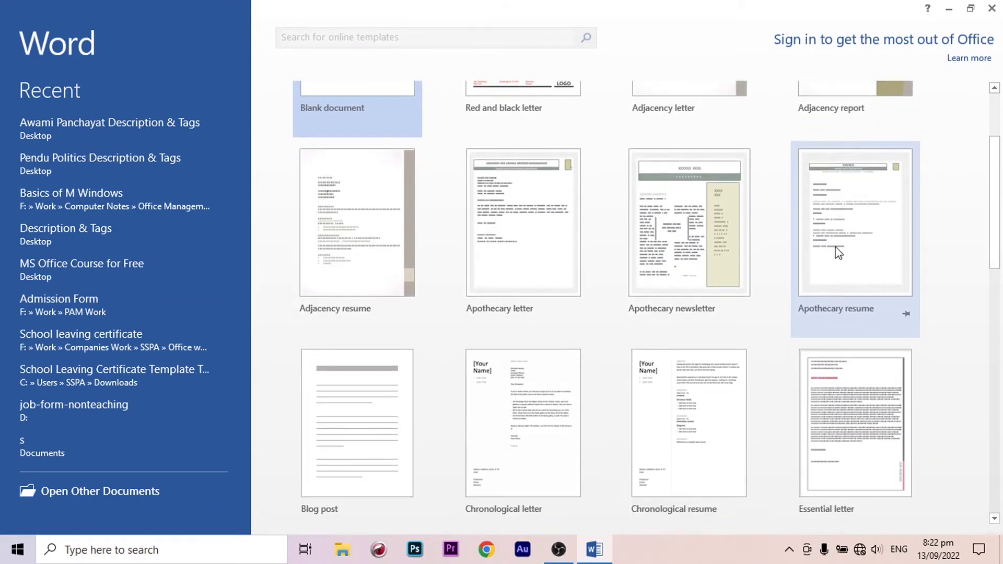
pyautogui.scroll(-1, 713, 408)
pyautogui.scroll(-2, 714, 407)
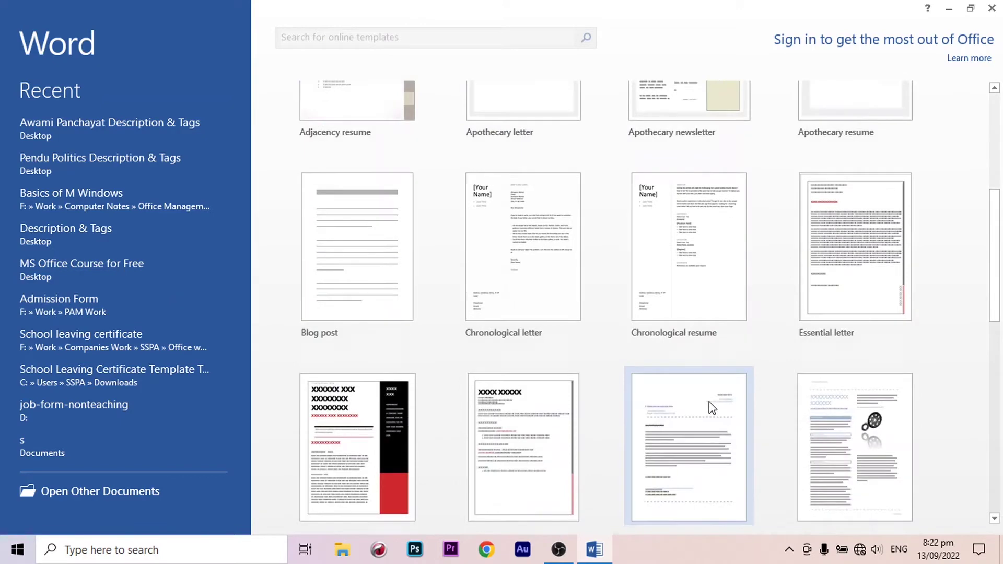
pyautogui.scroll(-2, 501, 368)
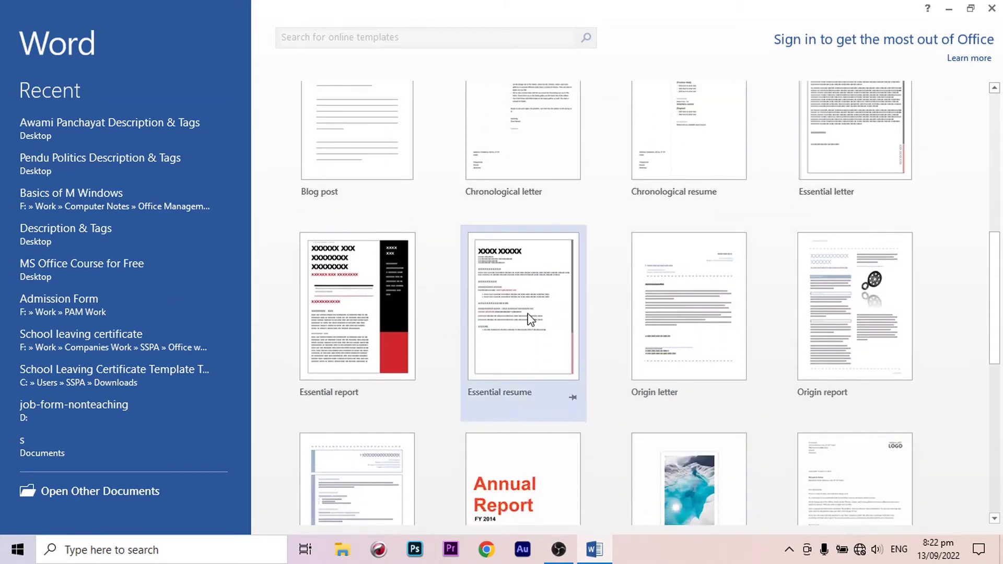
pyautogui.scroll(3, 528, 318)
pyautogui.scroll(4, 342, 356)
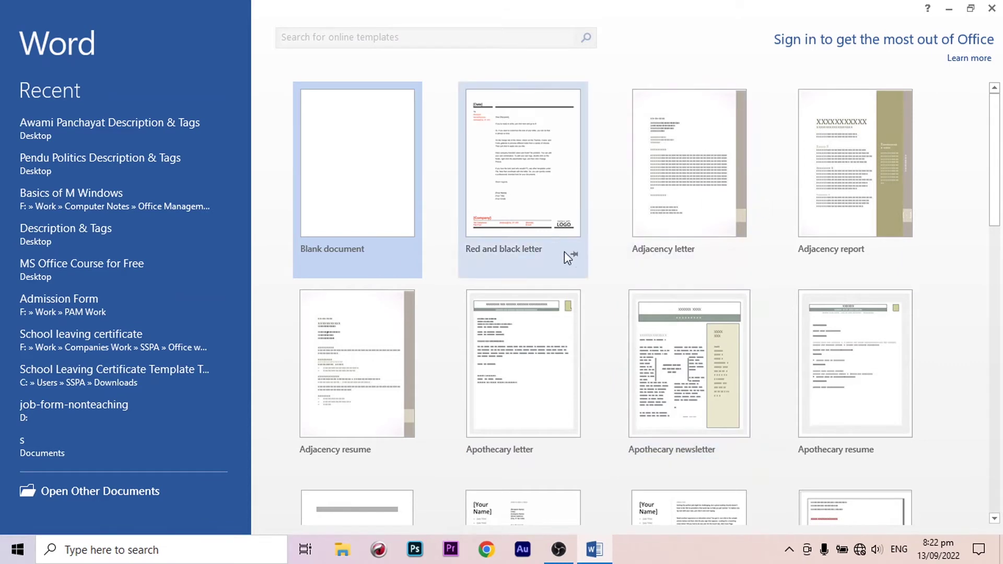
pyautogui.moveTo(523, 377)
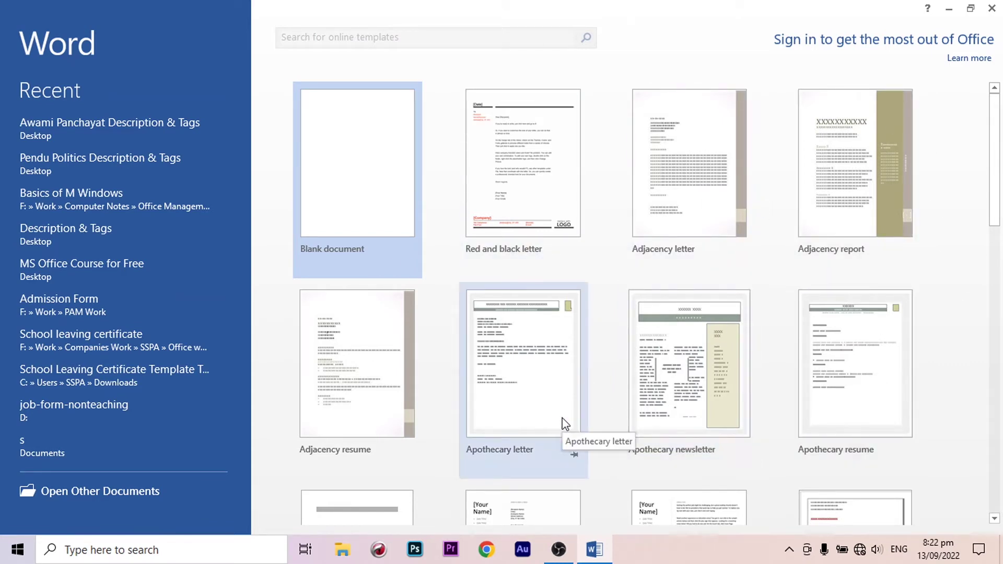
pyautogui.scroll(-3, 604, 410)
pyautogui.scroll(-1, 603, 410)
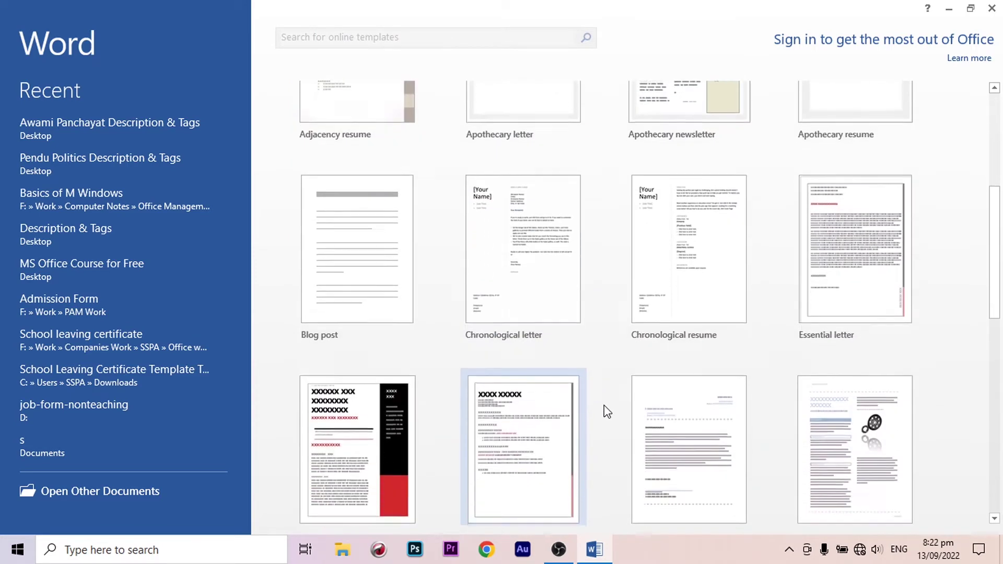
pyautogui.scroll(-1, 605, 411)
pyautogui.scroll(-3, 604, 410)
pyautogui.scroll(-1, 605, 410)
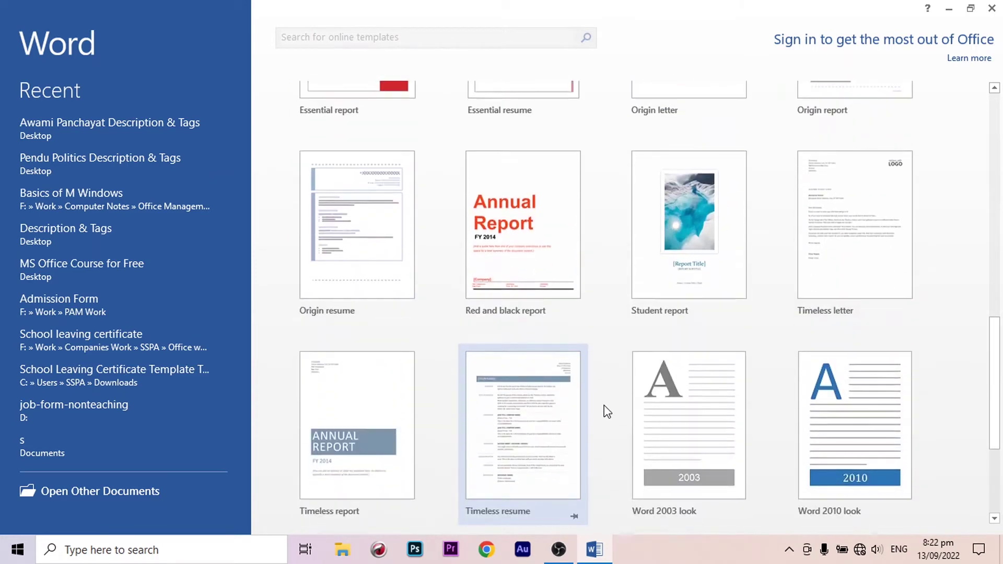
pyautogui.scroll(-3, 606, 412)
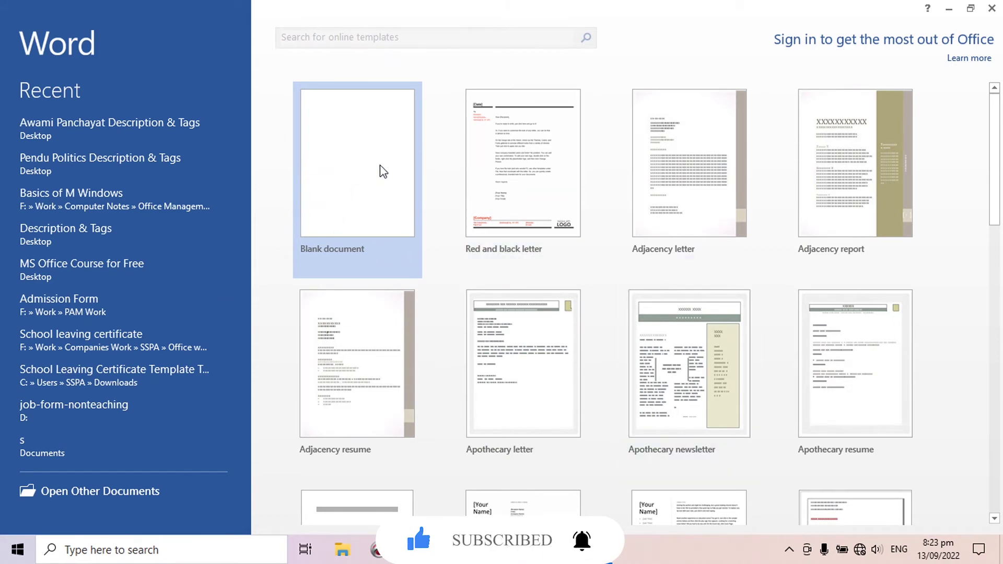
# Step: Create a blank document and zoom it down to 40%, then back up to 90%
pyautogui.click(348, 177)
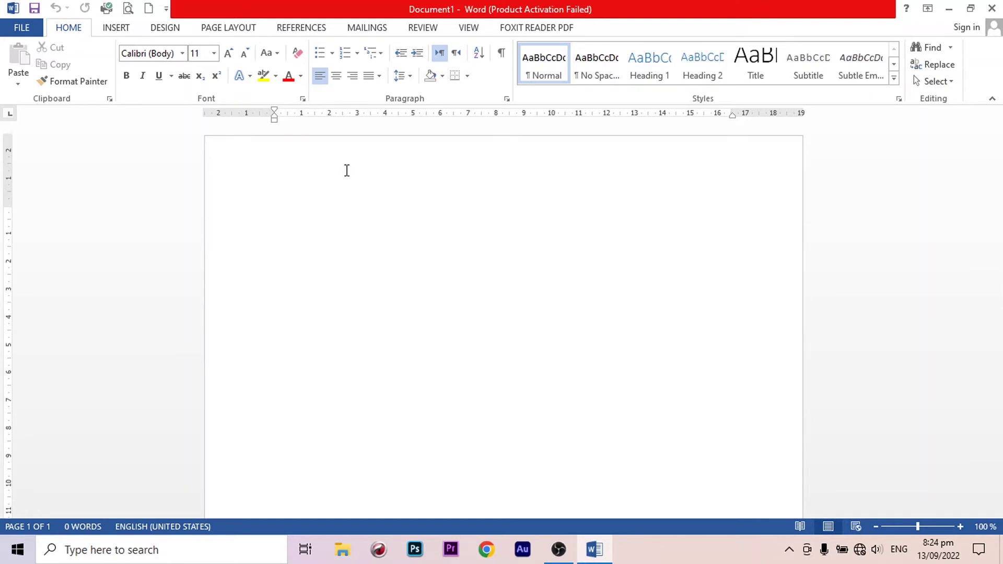
pyautogui.scroll(-2, 308, 189)
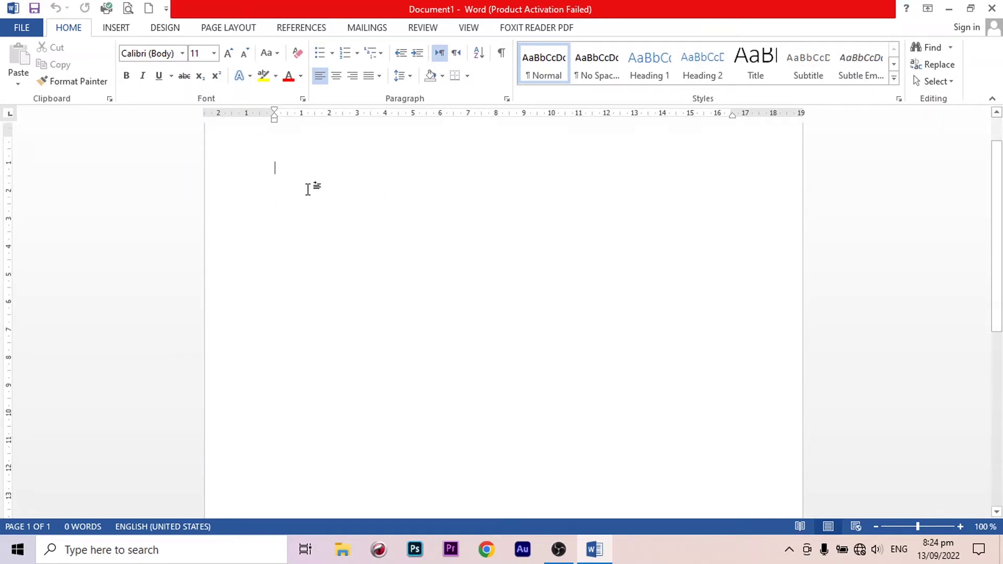
pyautogui.scroll(-4, 595, 201)
pyautogui.scroll(-4, 558, 226)
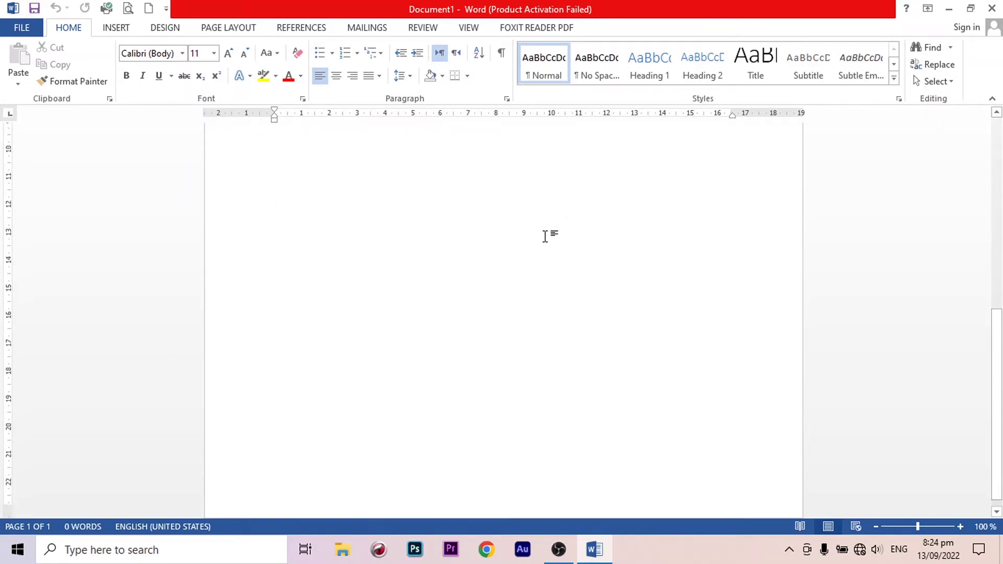
pyautogui.scroll(5, 545, 236)
pyautogui.keyDown('ctrl'); pyautogui.scroll(-1, 546, 234); pyautogui.keyUp('ctrl')
pyautogui.keyDown('ctrl'); pyautogui.scroll(-2, 548, 232); pyautogui.keyUp('ctrl')
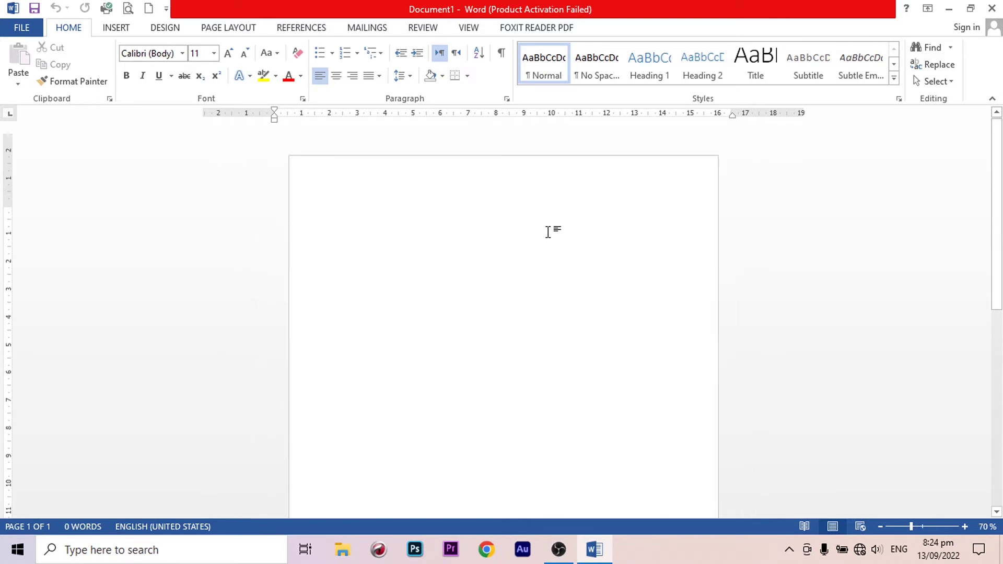
pyautogui.keyDown('ctrl'); pyautogui.scroll(-3, 548, 232); pyautogui.keyUp('ctrl')
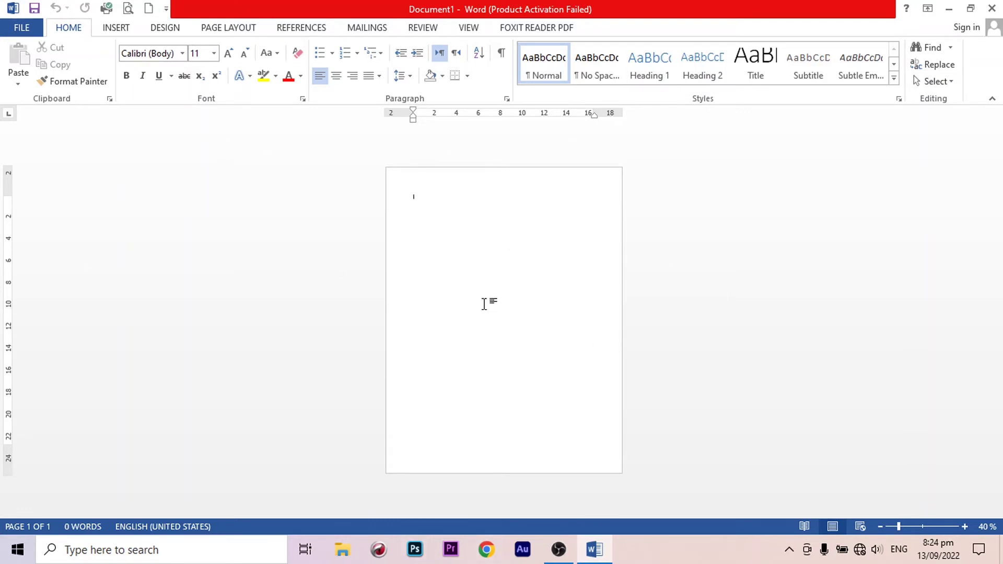
pyautogui.keyDown('ctrl'); pyautogui.scroll(4, 442, 257); pyautogui.keyUp('ctrl')
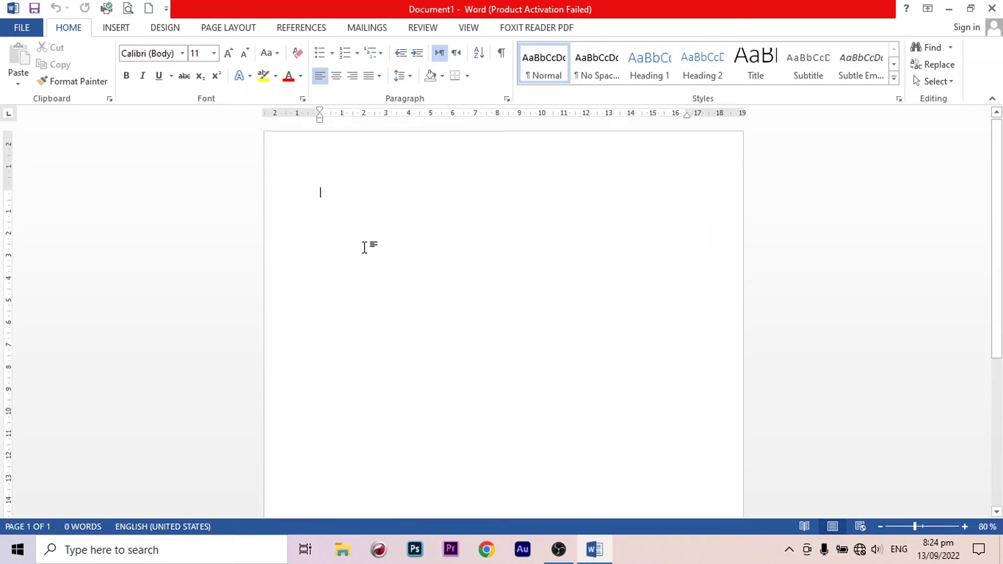
pyautogui.keyDown('ctrl'); pyautogui.scroll(1, 395, 162); pyautogui.keyUp('ctrl')
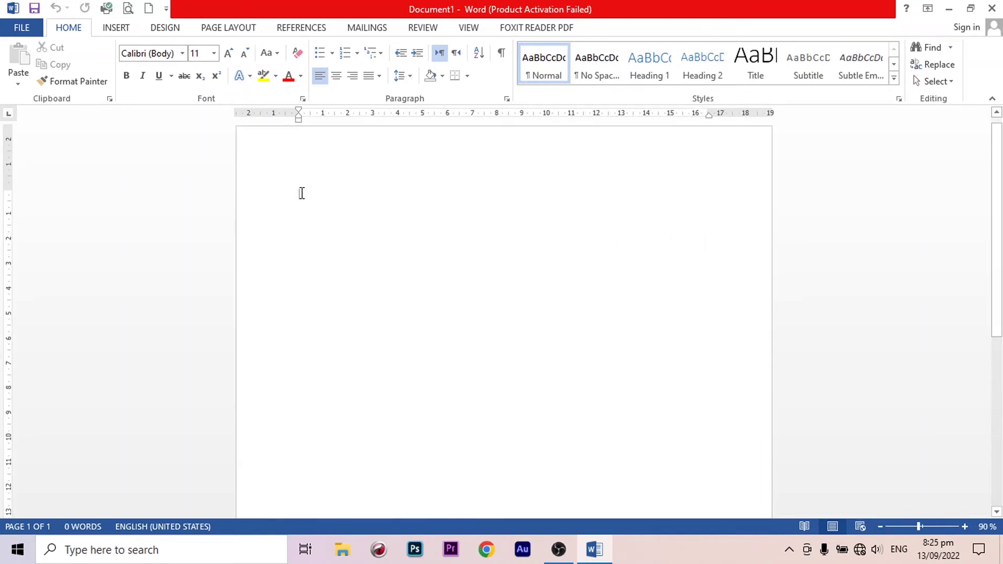
# Step: Type short lines of random filler letters until the text reaches page 2
pyautogui.doubleClick(685, 407)
pyautogui.write('fsdajfsdajfksdajfkljkl;sajfklsdaj fsdafsdaf ')
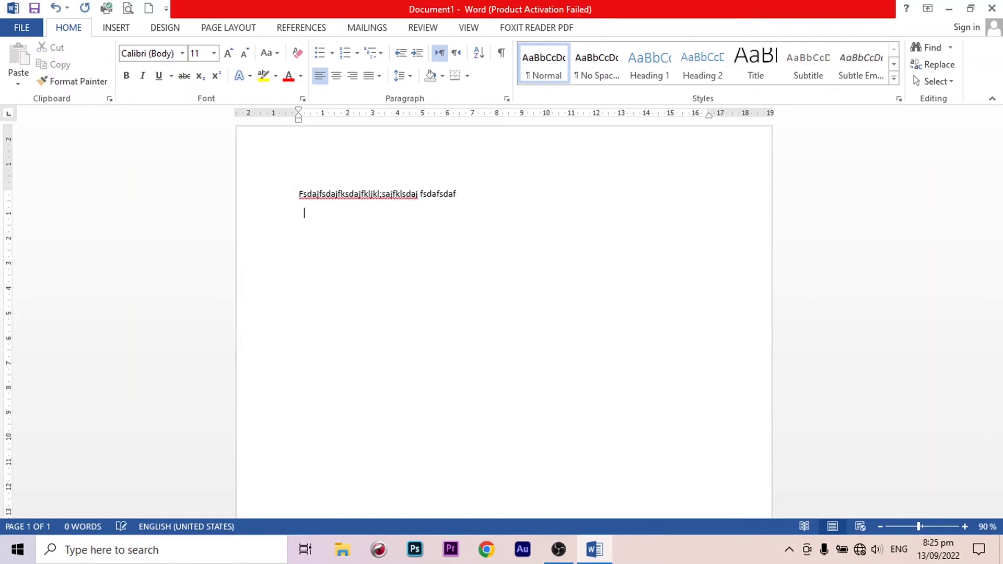
pyautogui.write(' fsd  f sd sda  f sda f sda')
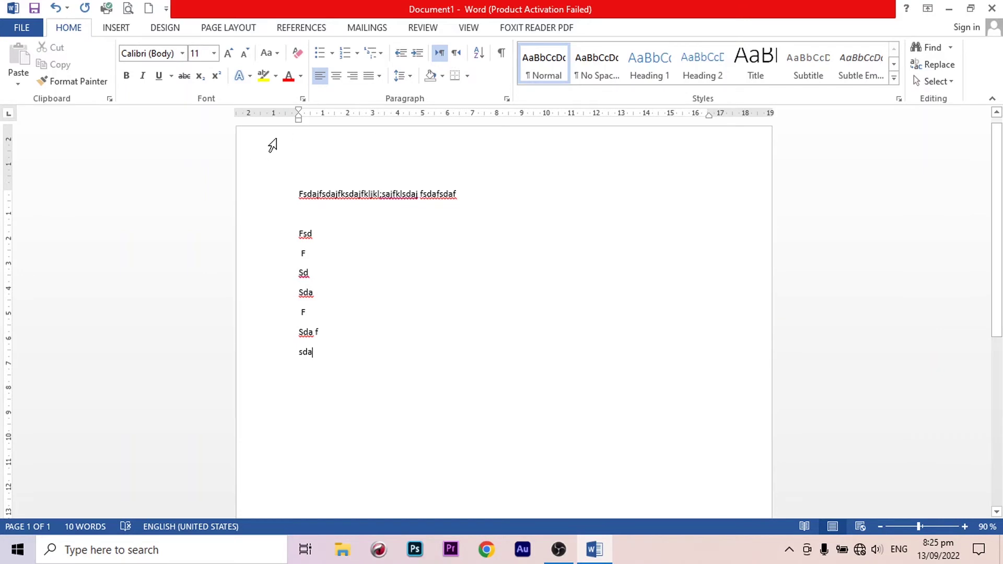
pyautogui.scroll(-5, 425, 313)
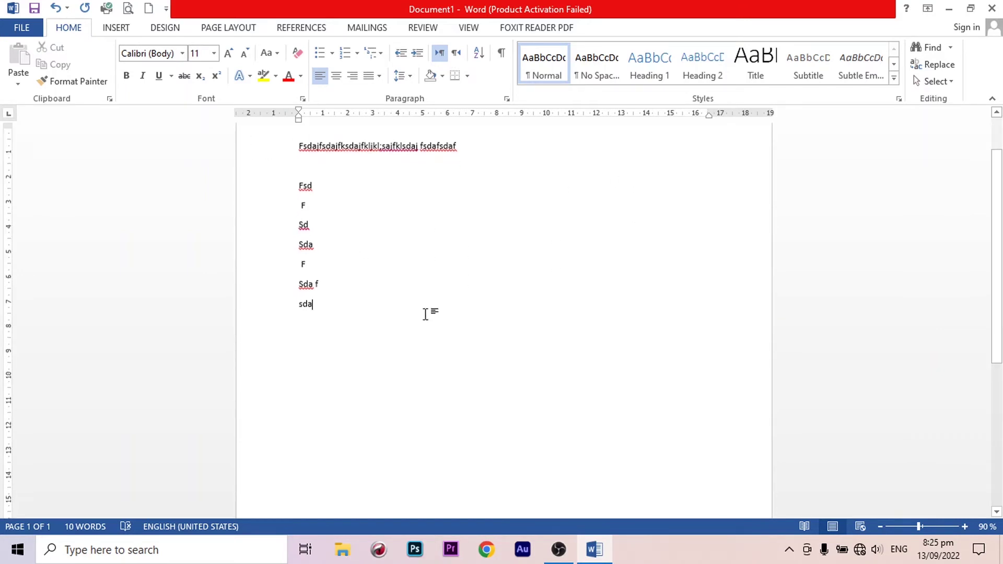
pyautogui.write('fgsdgfdgsfdgfdgsfd')
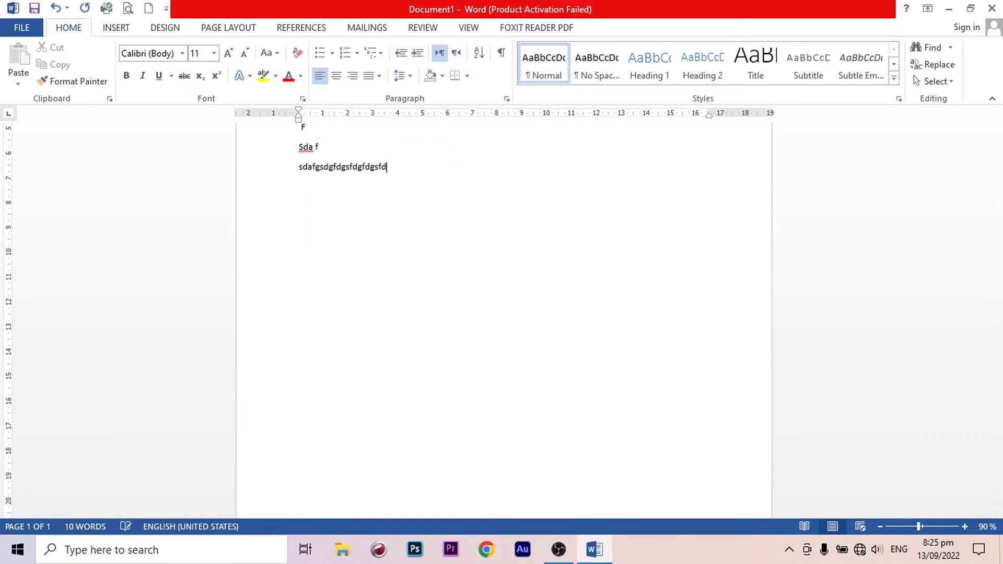
pyautogui.write('g')
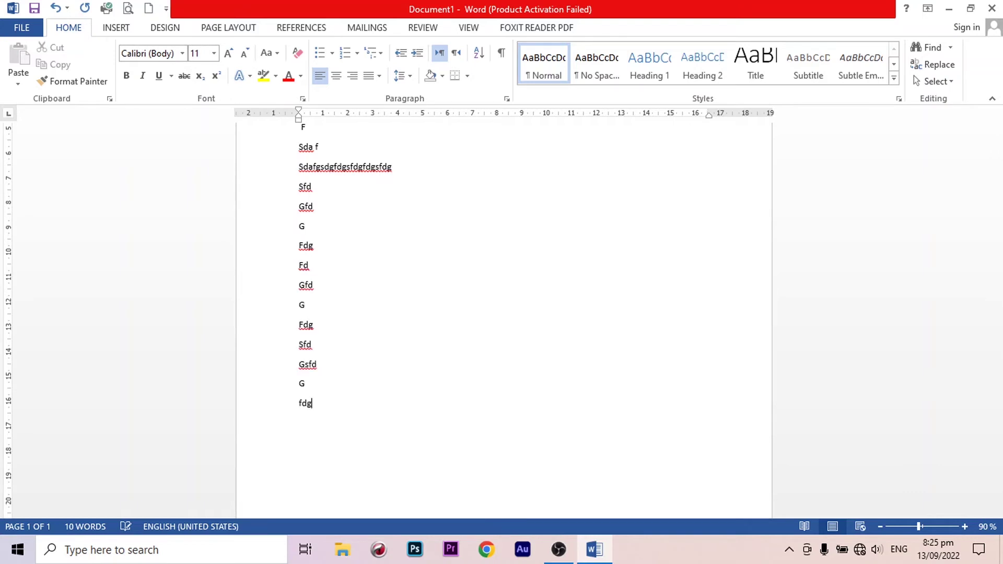
pyautogui.write(' sfd gfd g fdg fd gfd g fdg sfd gsfd g fdg sfdg fd gfd g sfdg sfd  gsd ')
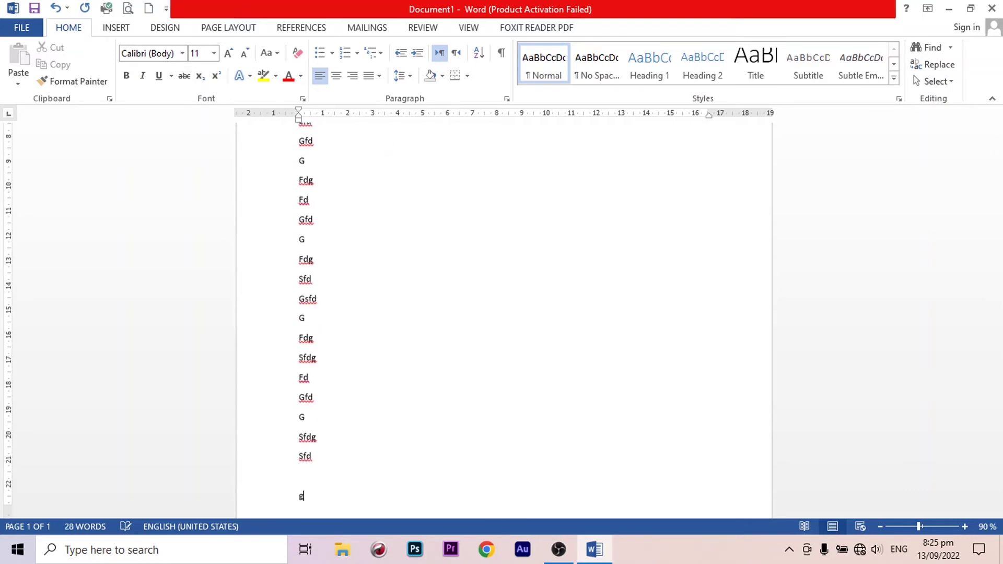
pyautogui.write('  g g')
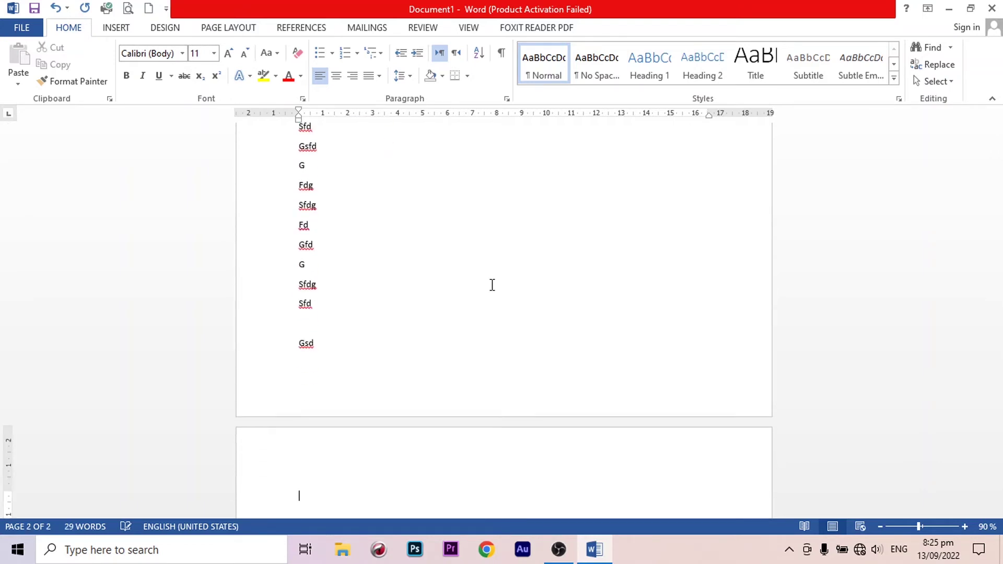
pyautogui.press('BackSpace')
pyautogui.press('BackSpace')
pyautogui.press('BackSpace')
pyautogui.scroll(2, 492, 284)
# Step: Select all the practice lines to check the word count
pyautogui.scroll(2, 497, 336)
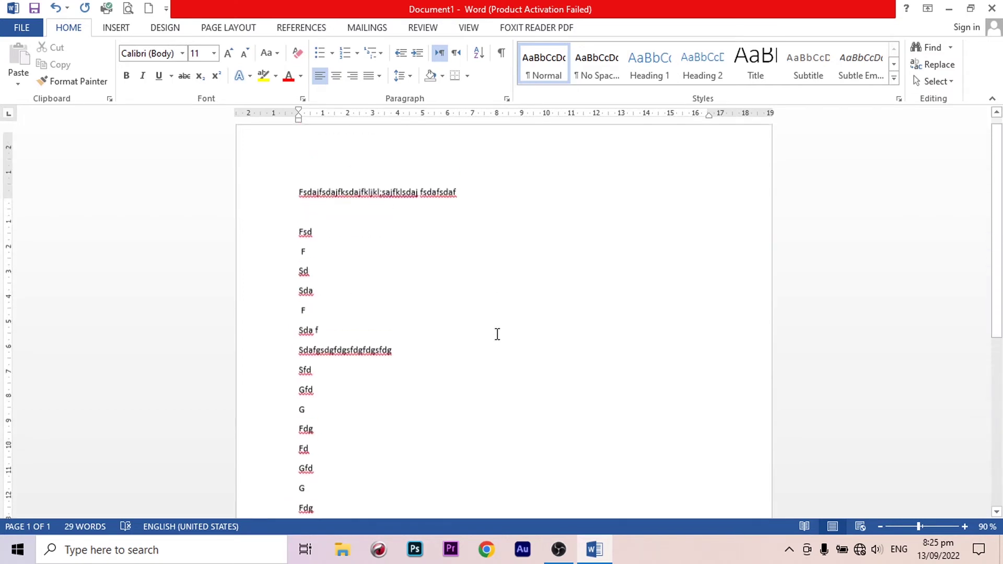
pyautogui.scroll(1, 497, 336)
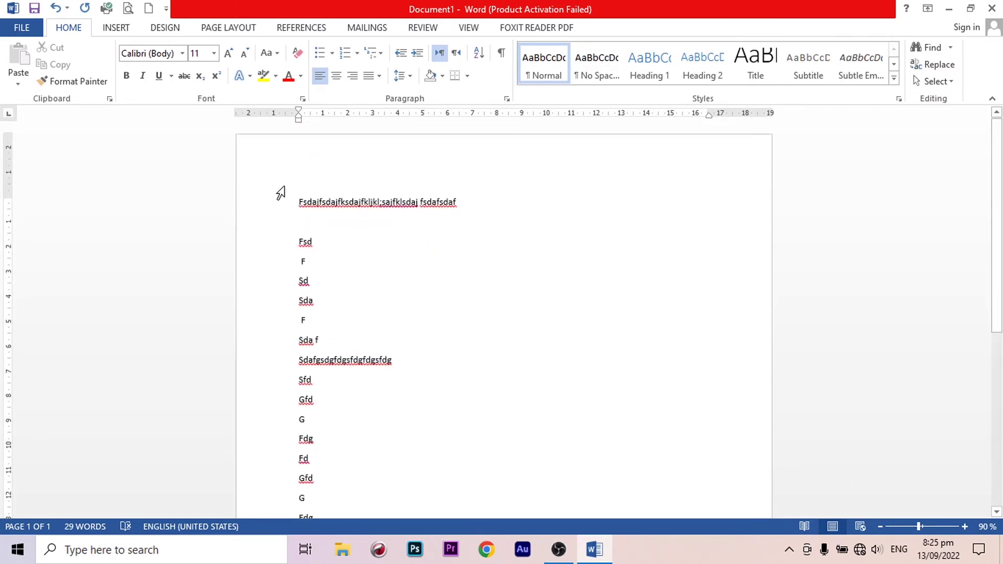
pyautogui.moveTo(301, 201)
pyautogui.mouseDown()
pyautogui.moveTo(624, 332)
pyautogui.moveTo(662, 517)
pyautogui.mouseUp()
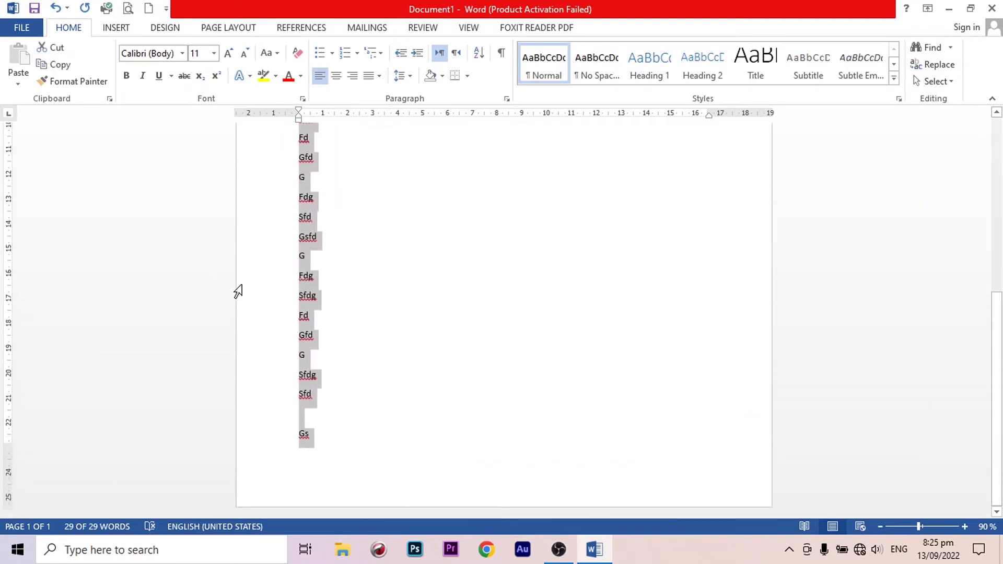
# Step: Append a long run of letters (dsss…ddd…fff) to the end of the first line
pyautogui.scroll(5, 749, 272)
pyautogui.scroll(6, 359, 258)
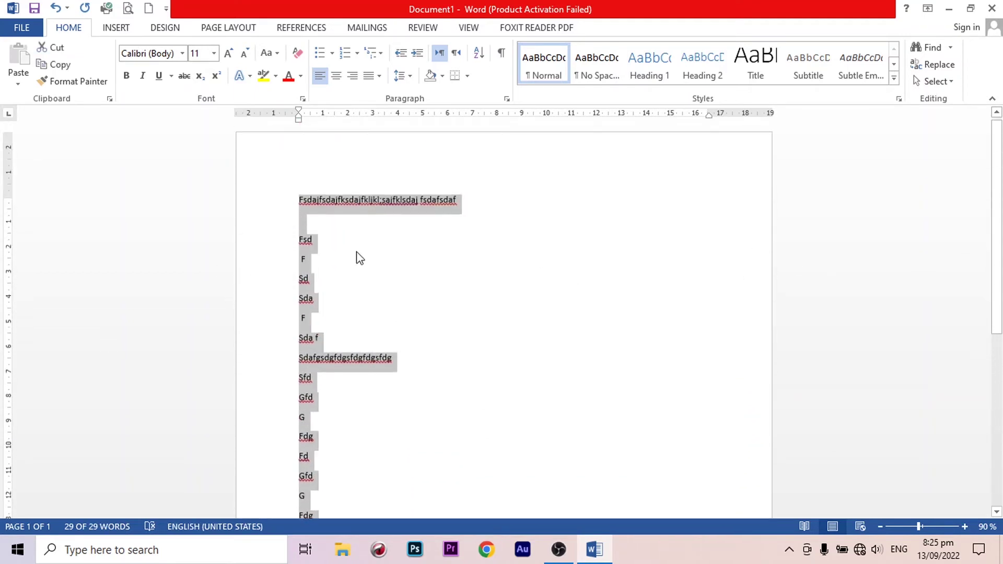
pyautogui.click(497, 209)
pyautogui.write('ds')
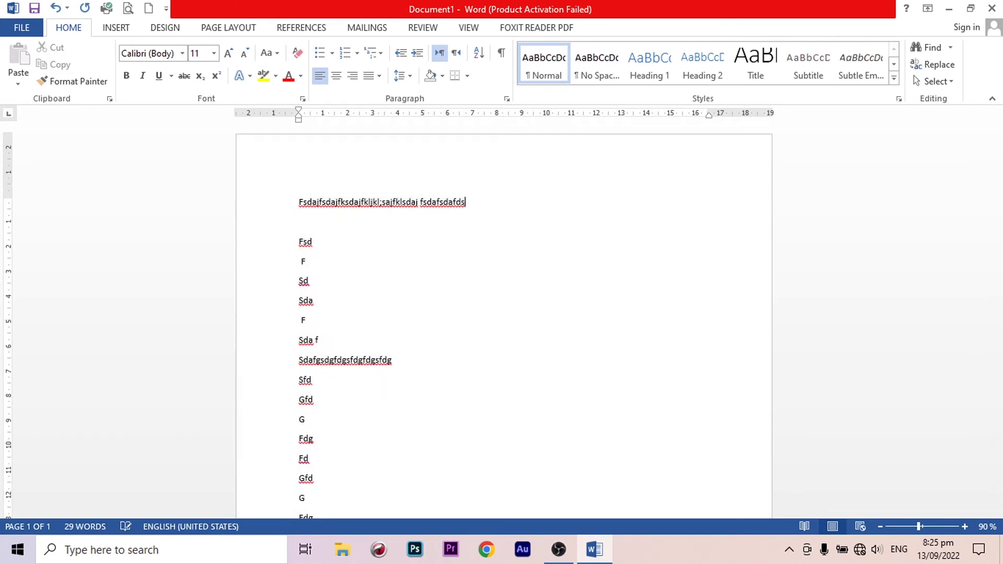
pyautogui.write('ssssssddddddddddddddddddddddddddddddddddd')
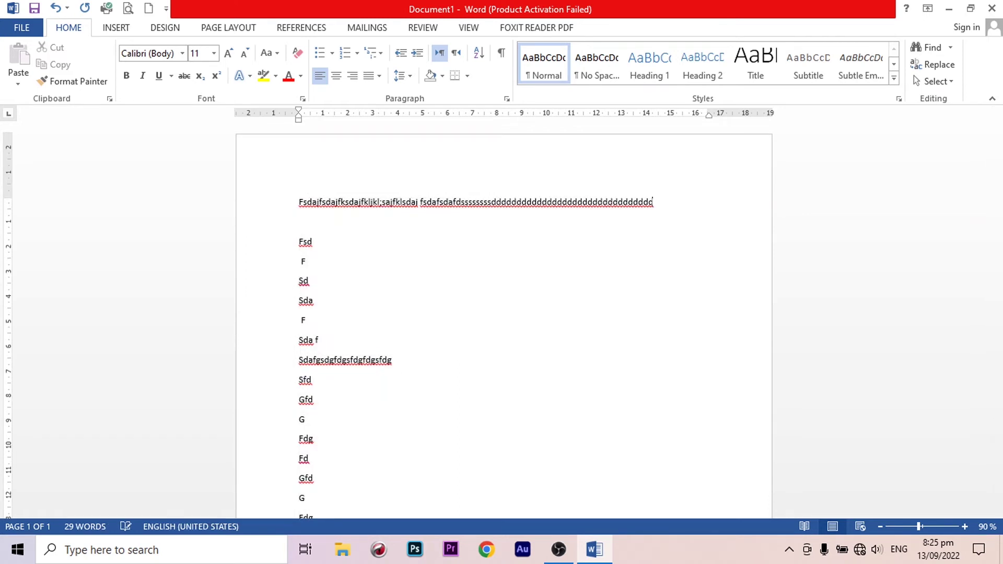
pyautogui.write('dddddddddddddddddddd')
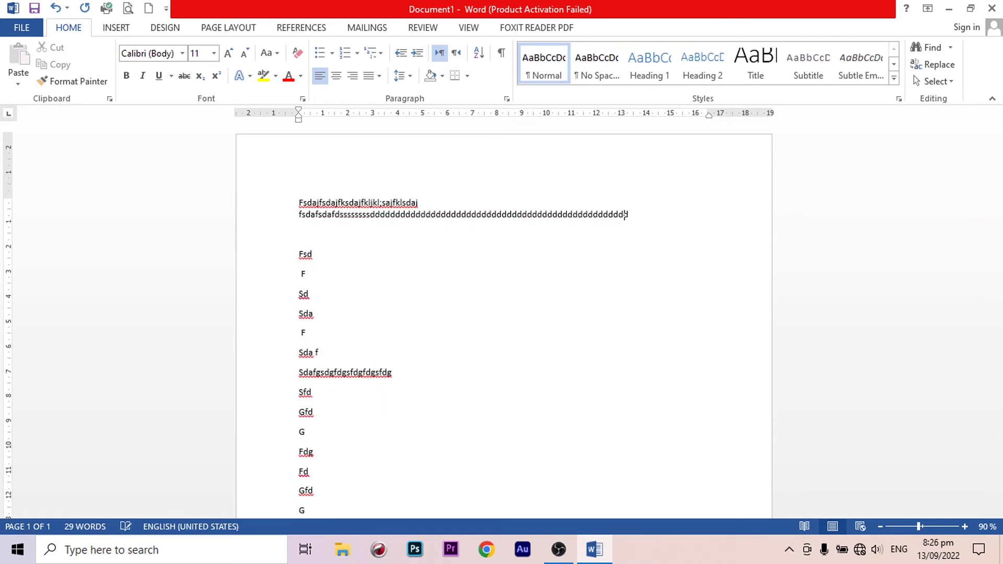
pyautogui.write('dddddddddddd')
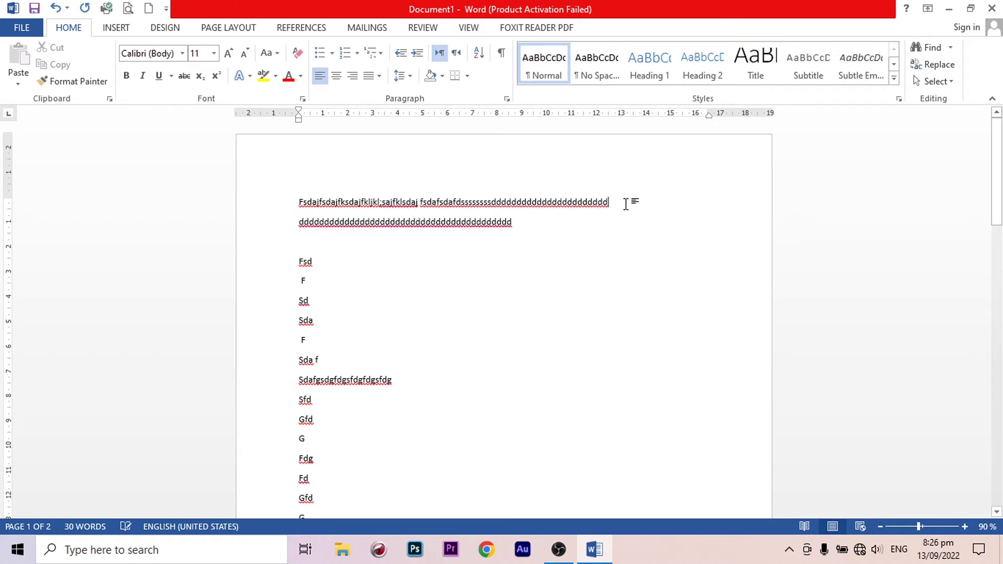
pyautogui.write('fffffff')
pyautogui.write('fffffffffff')
pyautogui.write('fffffff')
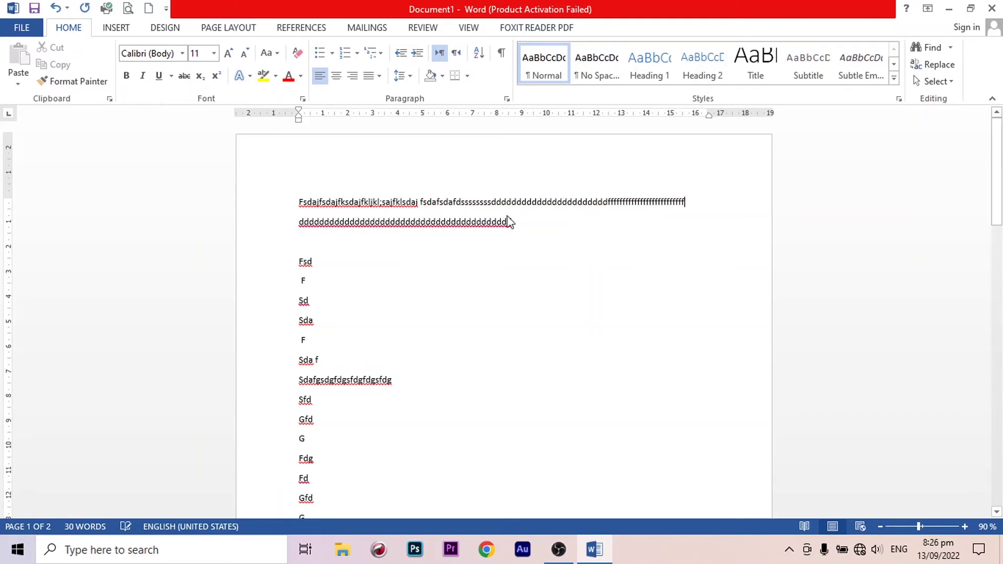
pyautogui.scroll(-6, 508, 222)
pyautogui.scroll(-4, 505, 224)
pyautogui.scroll(4, 501, 224)
pyautogui.scroll(4, 501, 225)
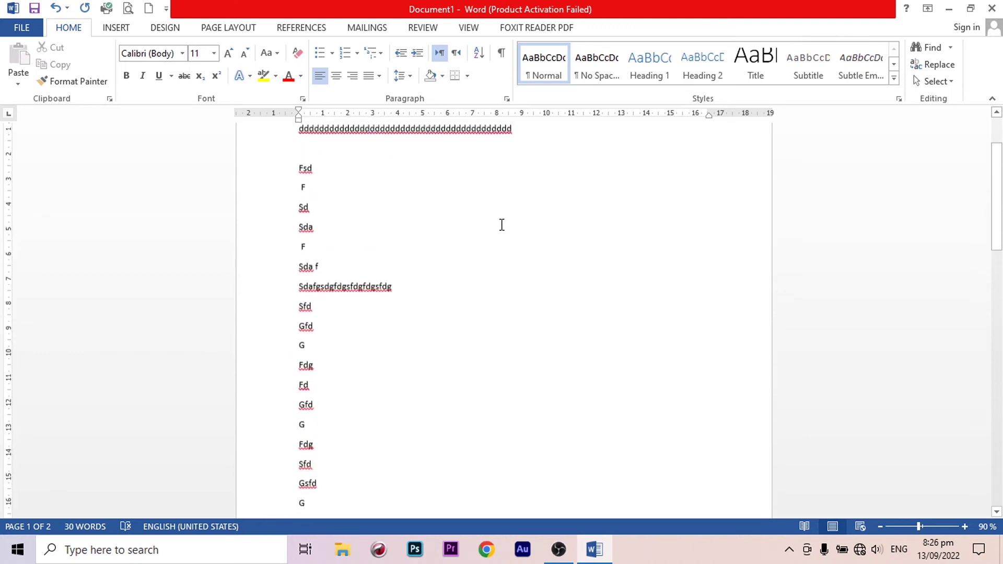
pyautogui.scroll(2, 502, 225)
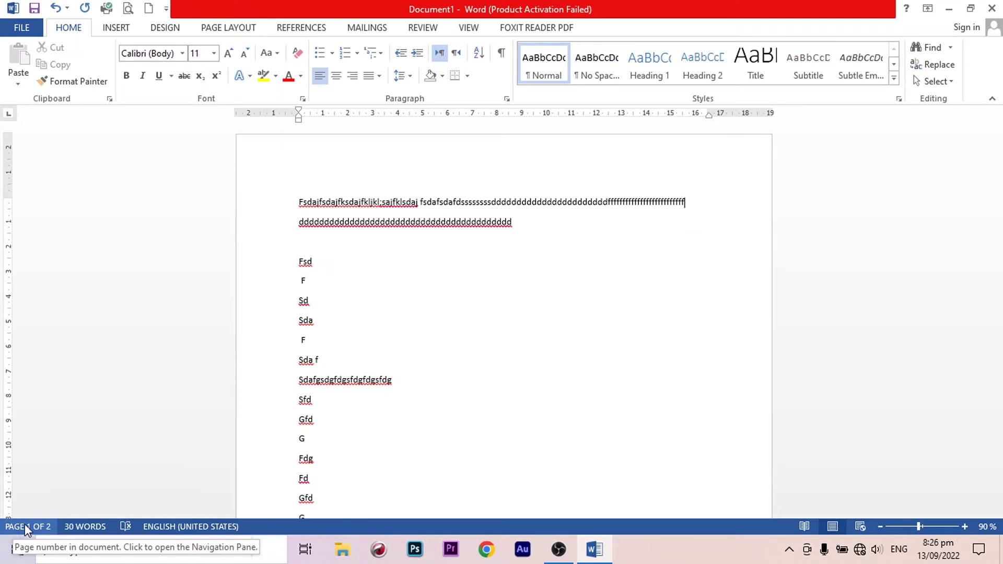
pyautogui.scroll(-4, 524, 406)
pyautogui.scroll(-5, 519, 403)
pyautogui.scroll(-3, 520, 403)
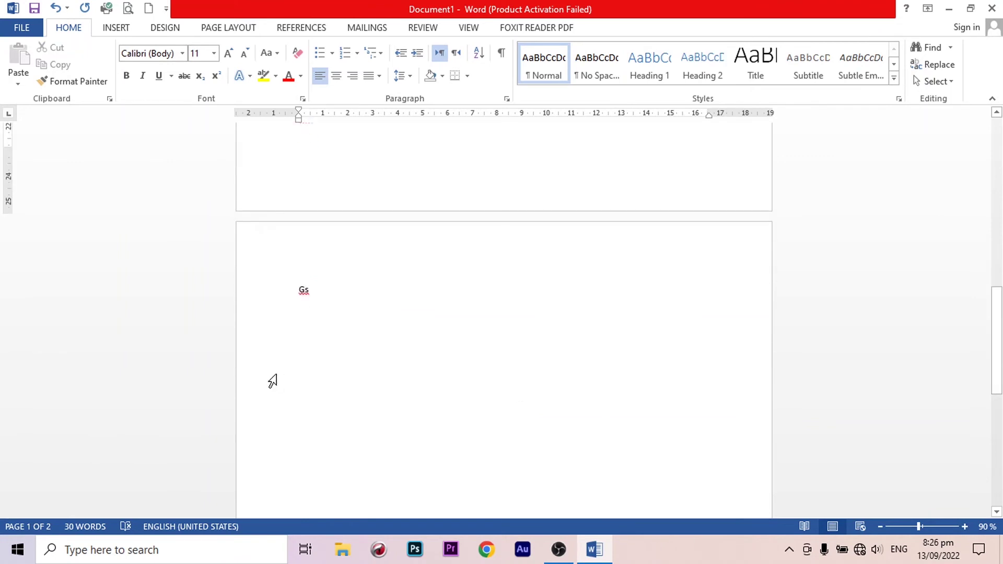
pyautogui.doubleClick(304, 290)
pyautogui.scroll(-3, 463, 309)
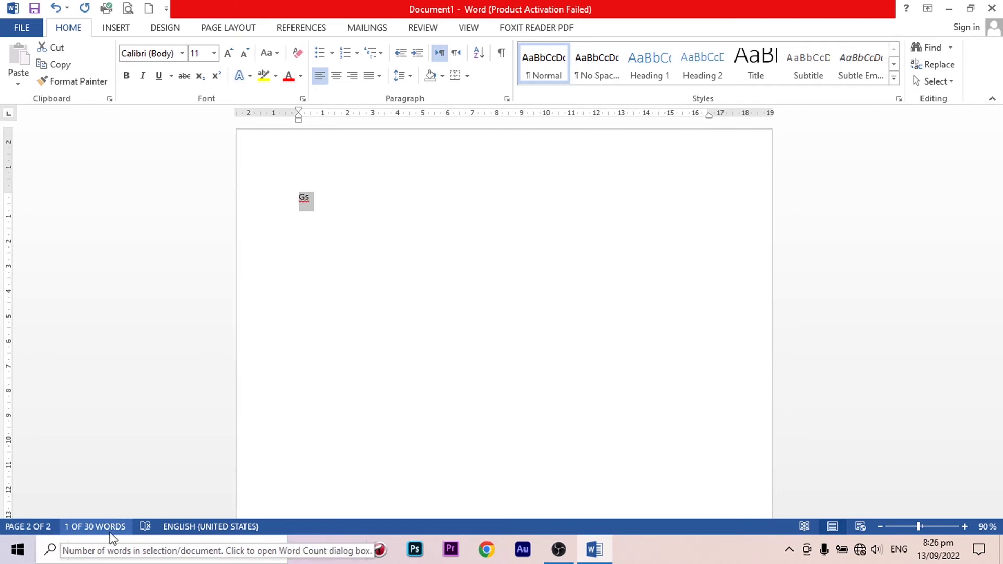
pyautogui.scroll(2, 385, 293)
pyautogui.click(324, 277)
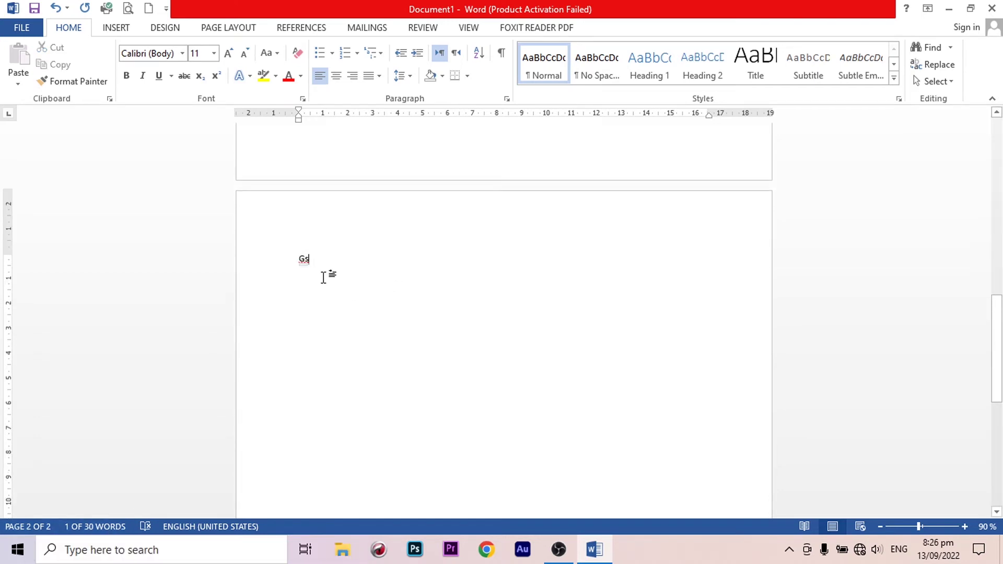
pyautogui.scroll(1, 324, 277)
pyautogui.click(287, 290)
pyautogui.scroll(7, 441, 317)
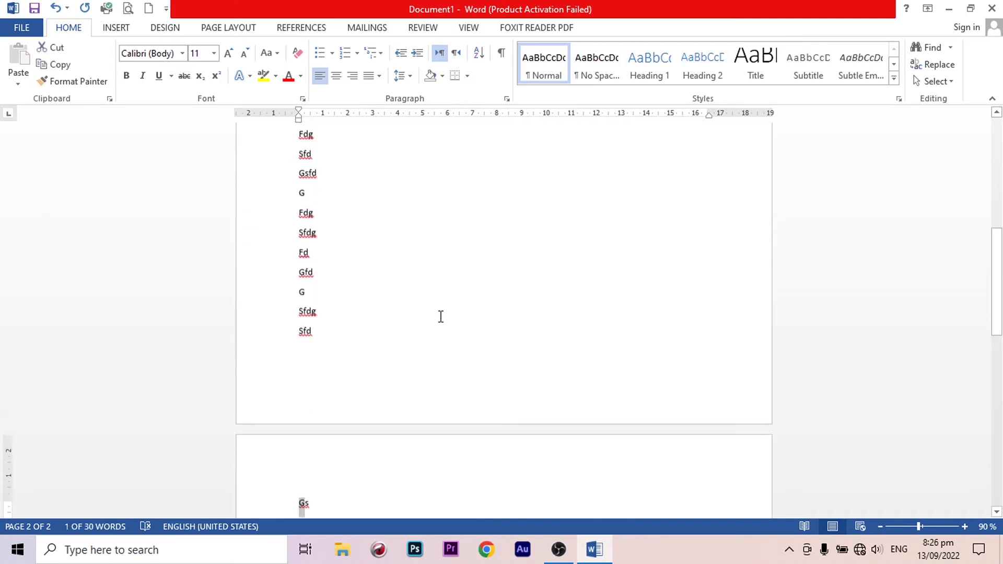
pyautogui.moveTo(311, 335); pyautogui.dragTo(290, 259)
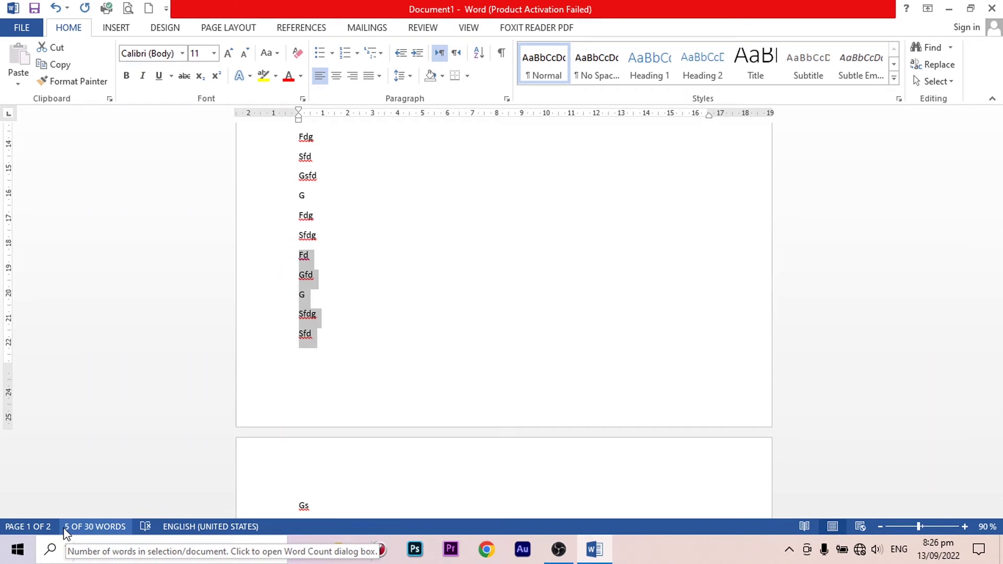
pyautogui.click(307, 235)
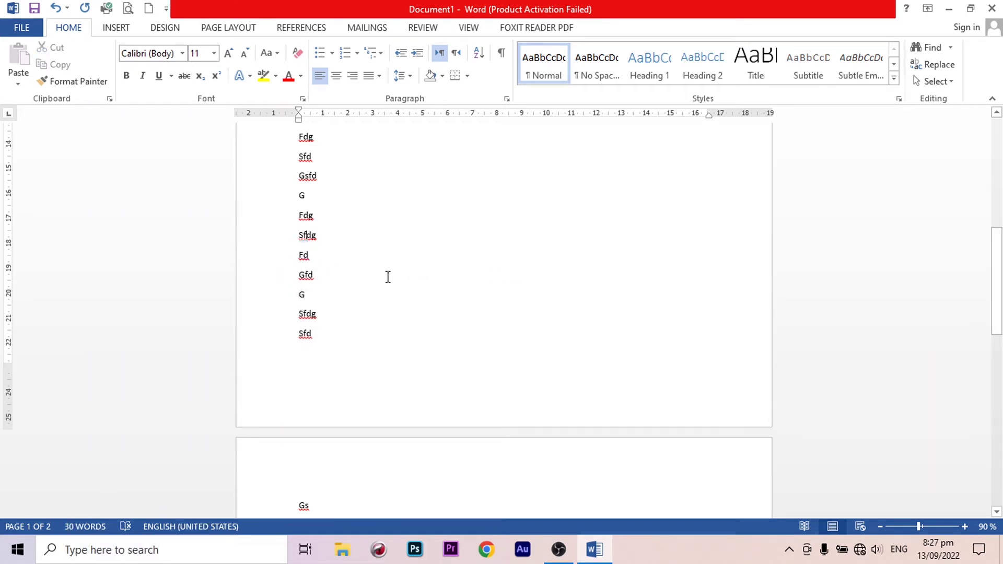
pyautogui.doubleClick(321, 274)
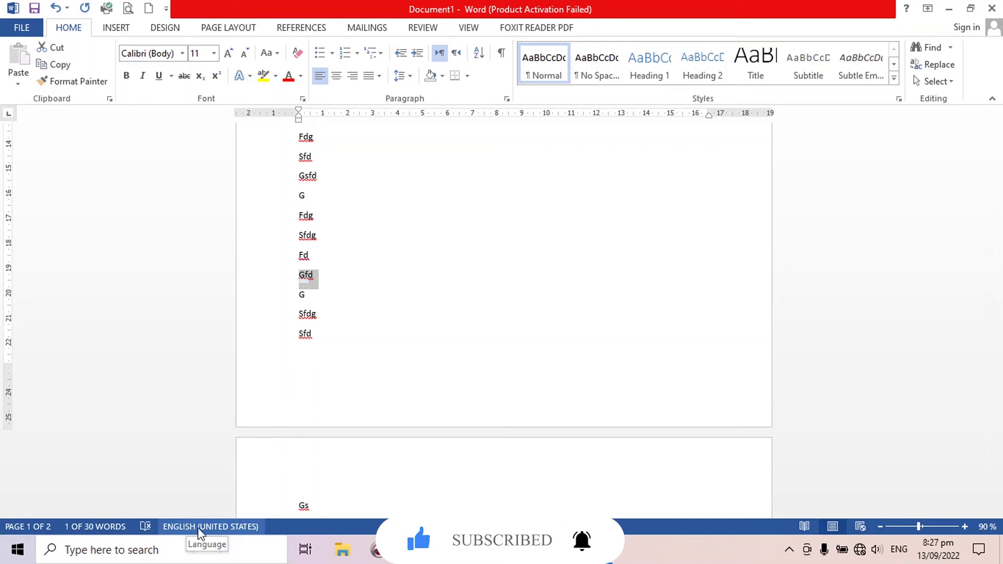
# Step: Select the lines Fd through Sfd so the status bar reads 5 of 30 words
pyautogui.moveTo(316, 341); pyautogui.dragTo(281, 252)
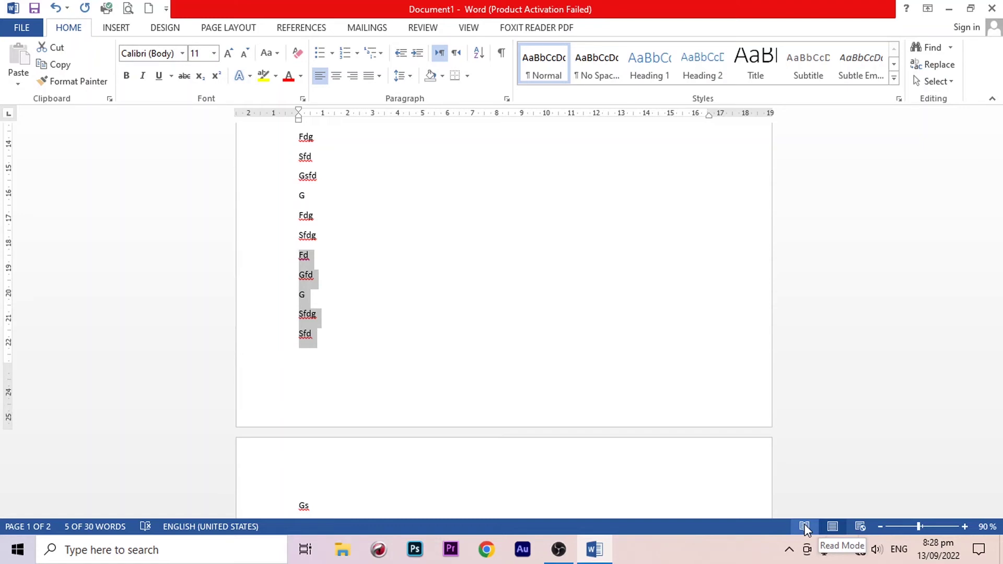
pyautogui.click(805, 527)
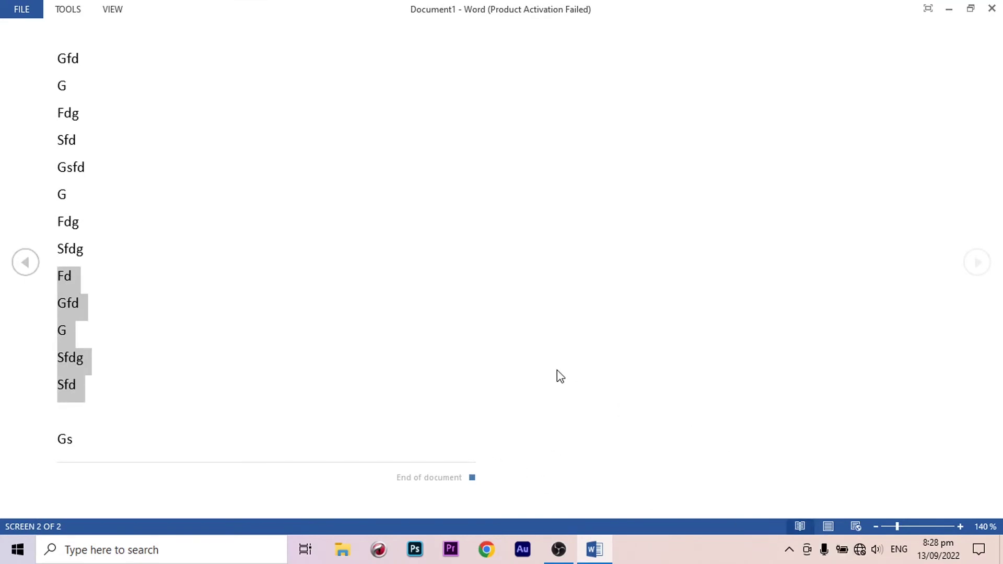
pyautogui.press('Escape')
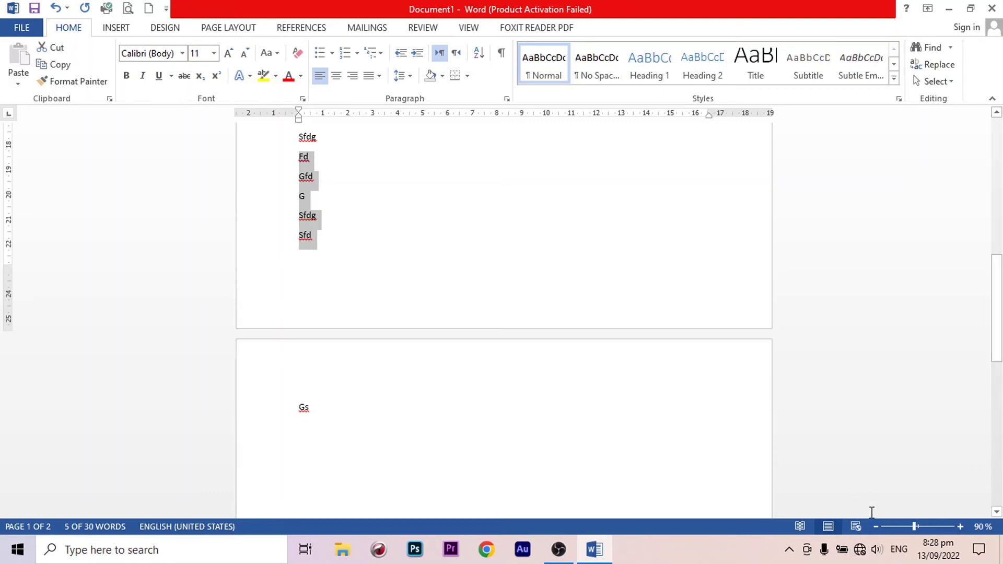
pyautogui.scroll(1, 512, 318)
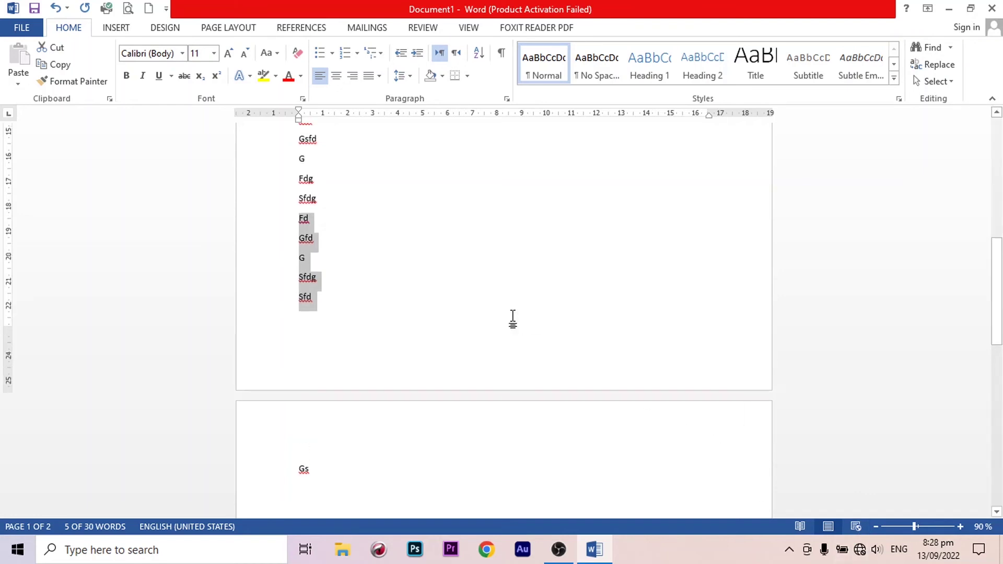
pyautogui.scroll(3, 511, 318)
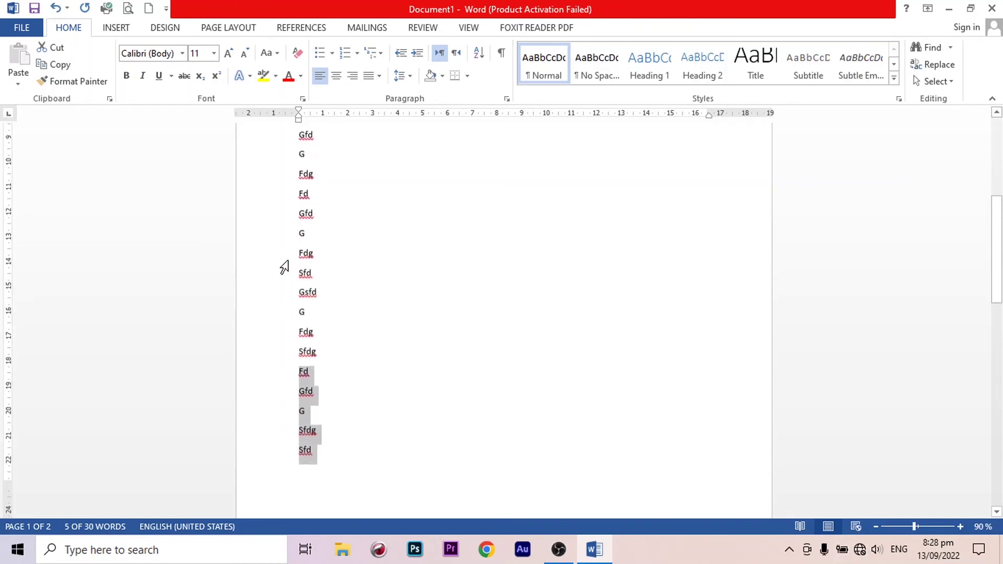
pyautogui.click(855, 527)
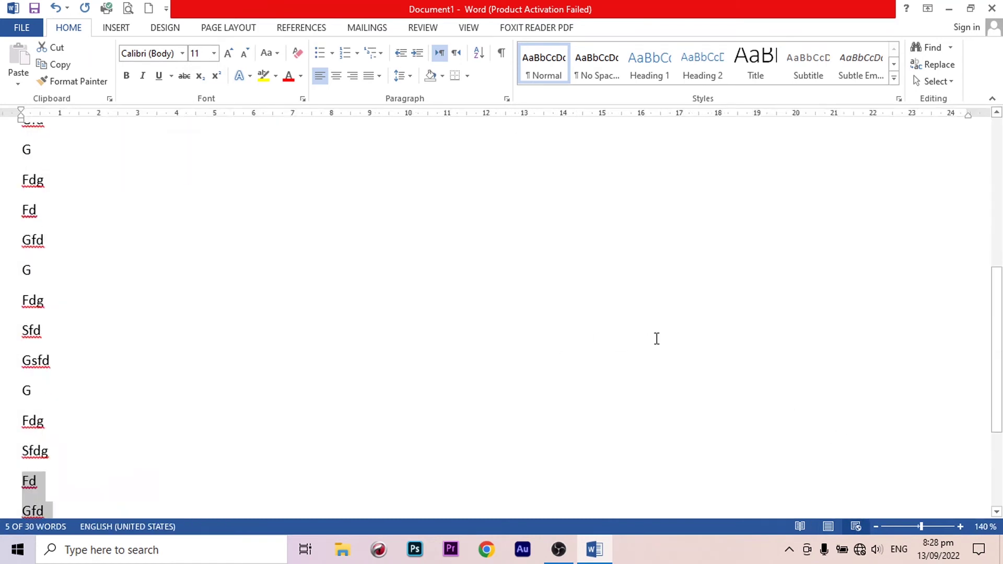
pyautogui.scroll(-3, 650, 339)
pyautogui.scroll(2, 650, 338)
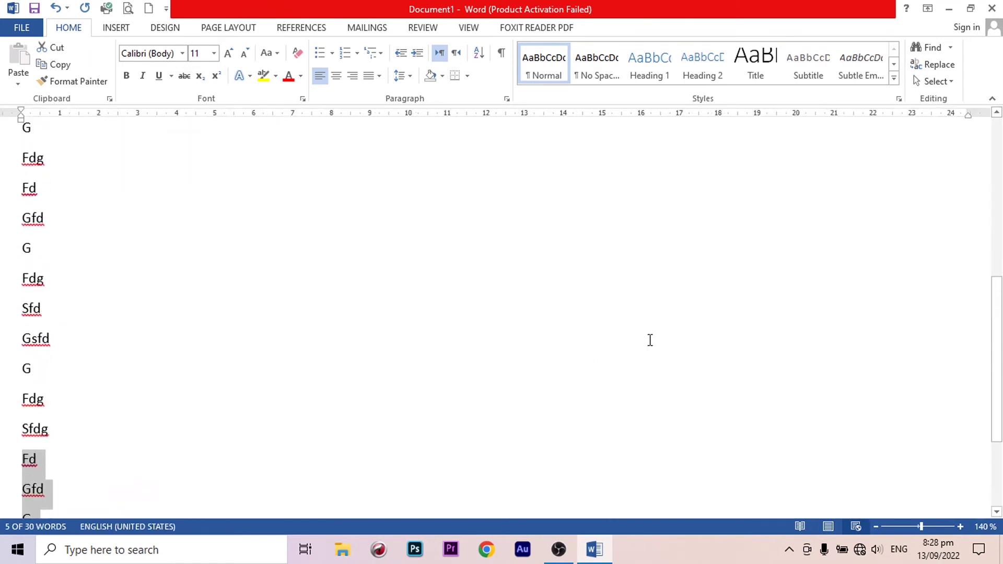
pyautogui.scroll(4, 650, 340)
pyautogui.scroll(4, 650, 340)
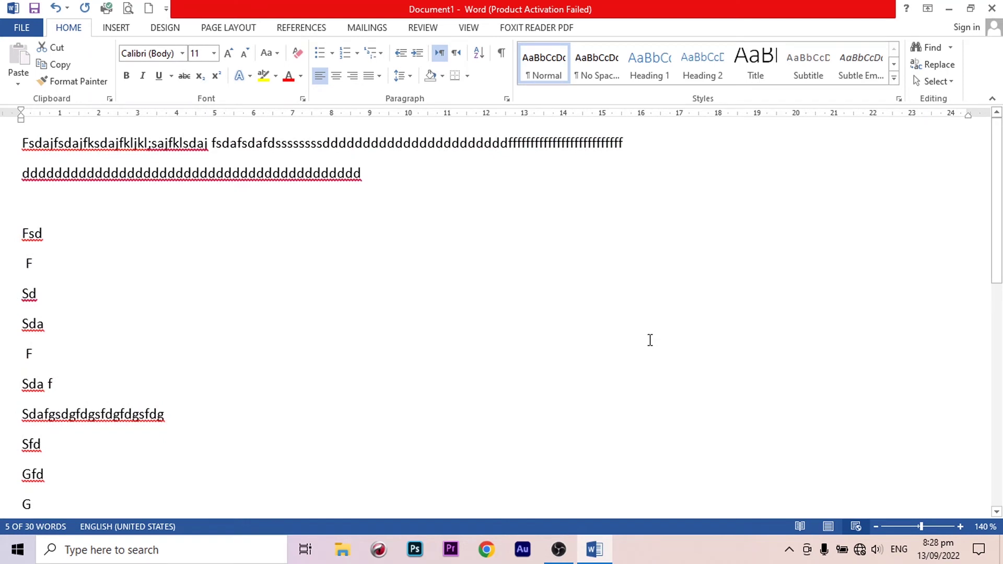
pyautogui.click(827, 526)
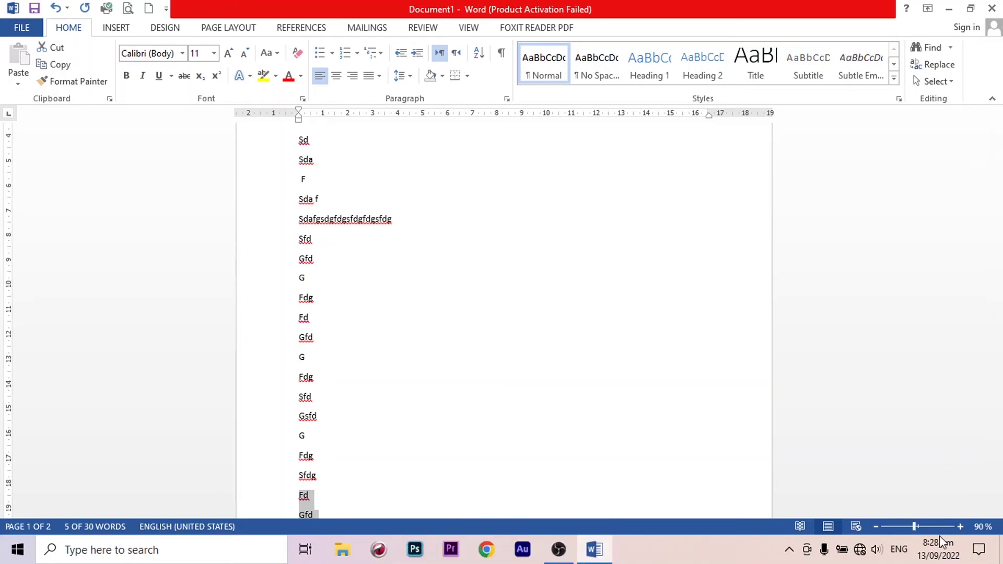
# Step: Zoom in to about 200% with the zoom slider's + button
pyautogui.click(959, 525)
pyautogui.click(960, 526)
pyautogui.click(959, 525)
pyautogui.click(960, 526)
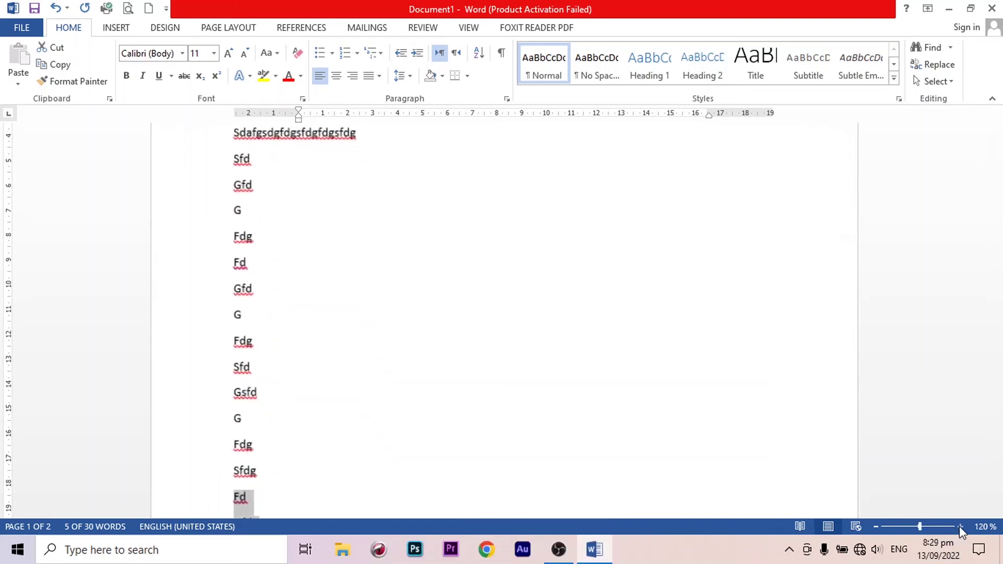
pyautogui.click(959, 525)
pyautogui.click(959, 526)
pyautogui.click(959, 525)
pyautogui.click(959, 526)
pyautogui.click(959, 525)
pyautogui.click(959, 526)
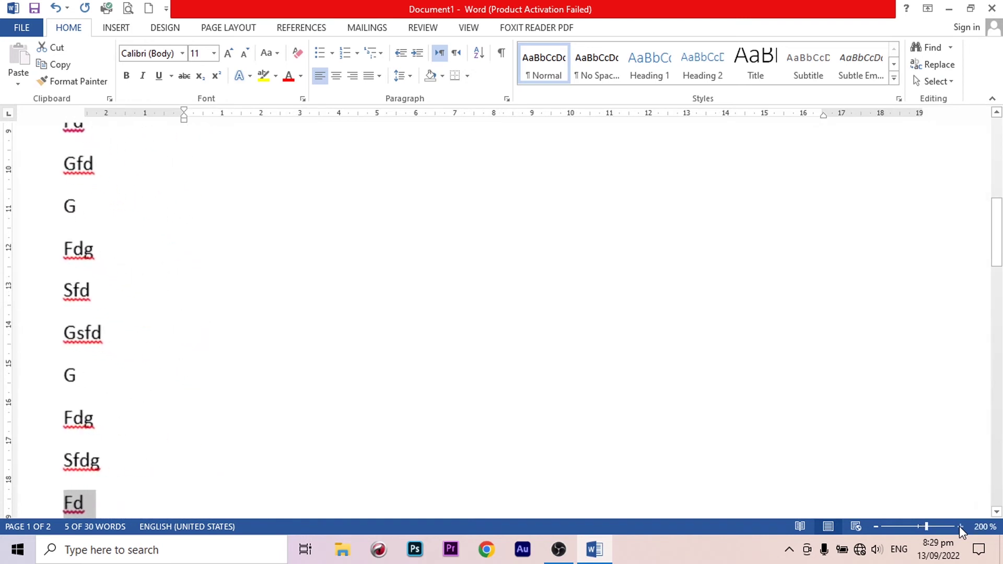
pyautogui.click(959, 525)
# Step: Zoom back out to 100%, then step up to 110%
pyautogui.click(876, 526)
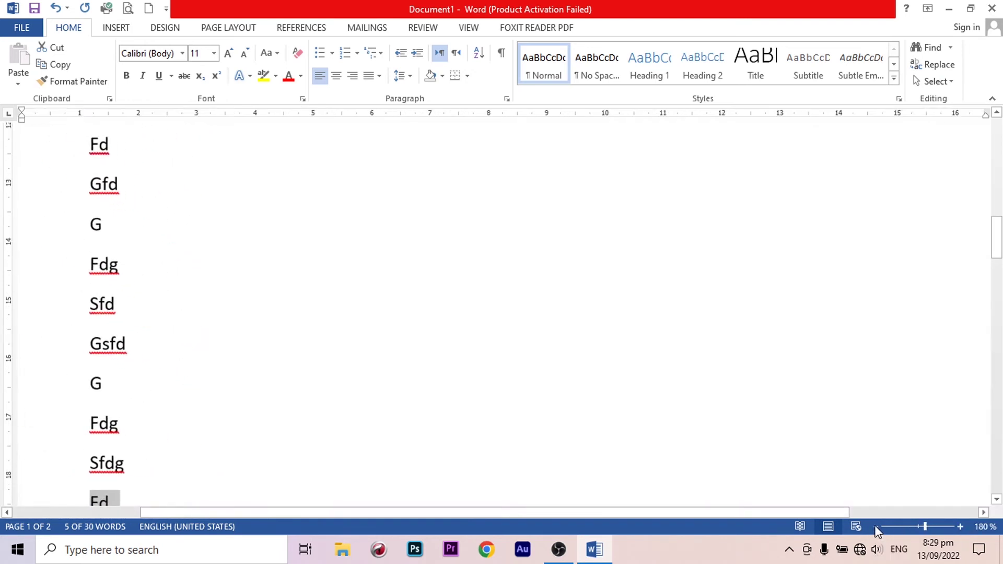
pyautogui.click(876, 526)
pyautogui.click(876, 526)
pyautogui.click(876, 526)
pyautogui.click(876, 527)
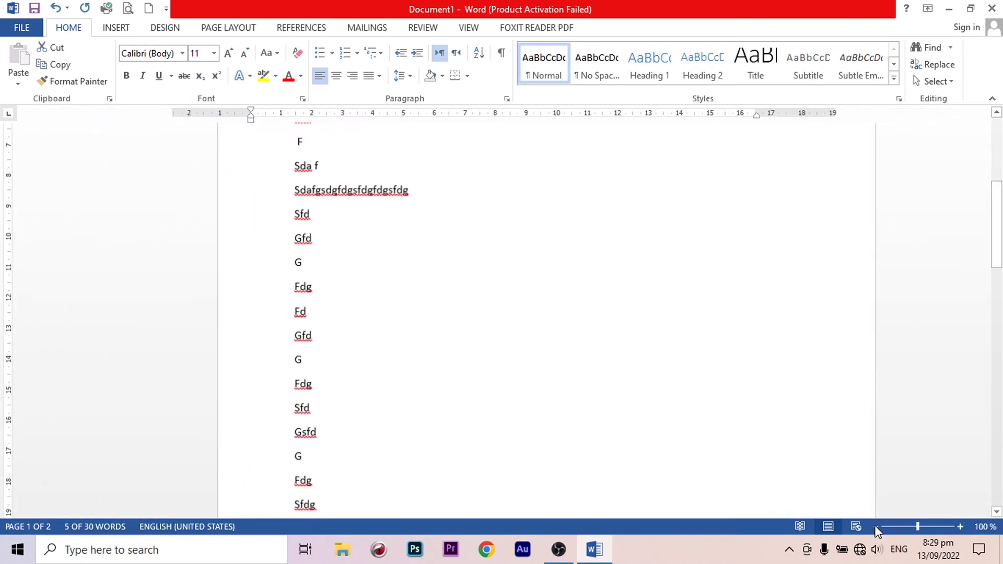
pyautogui.click(959, 526)
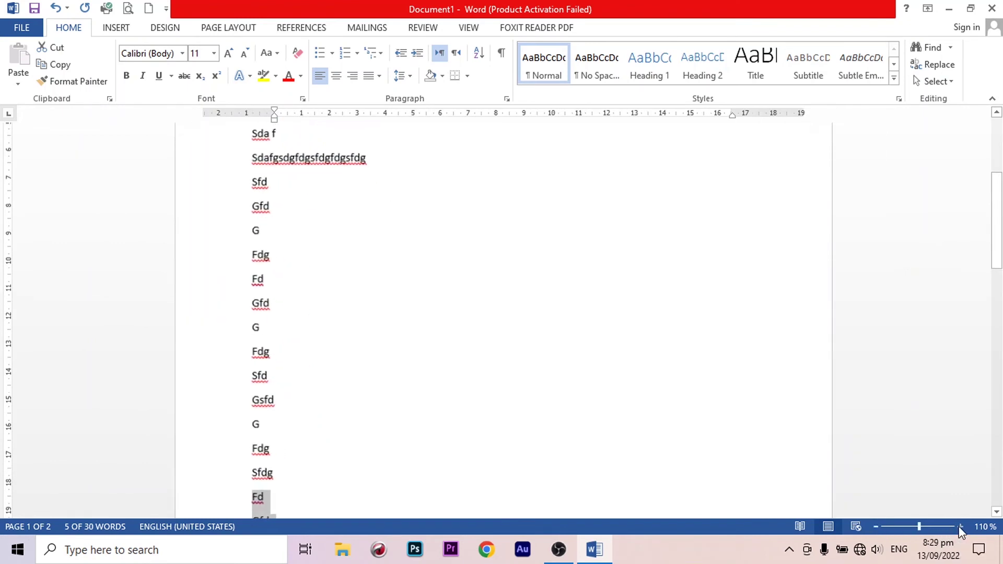
pyautogui.click(876, 526)
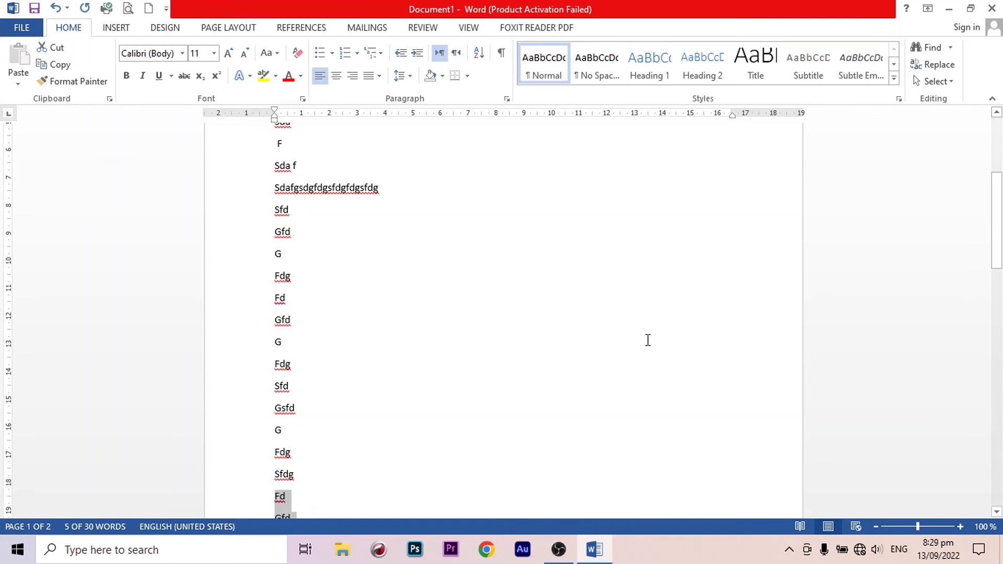
pyautogui.scroll(2, 590, 333)
pyautogui.scroll(2, 591, 333)
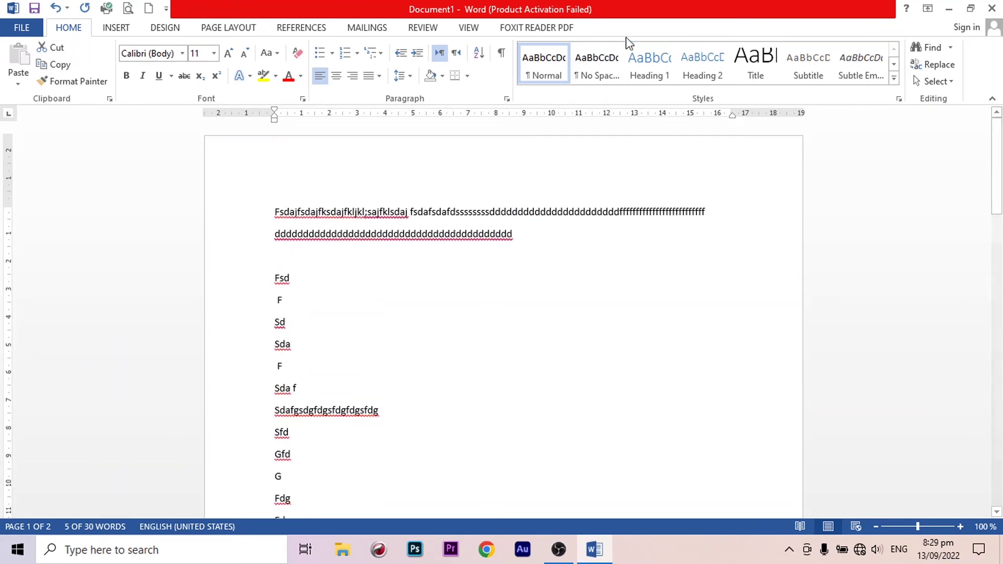
pyautogui.moveTo(998, 147)
pyautogui.mouseDown()
pyautogui.moveTo(995, 194)
pyautogui.moveTo(991, 128)
pyautogui.moveTo(998, 242)
pyautogui.mouseUp()
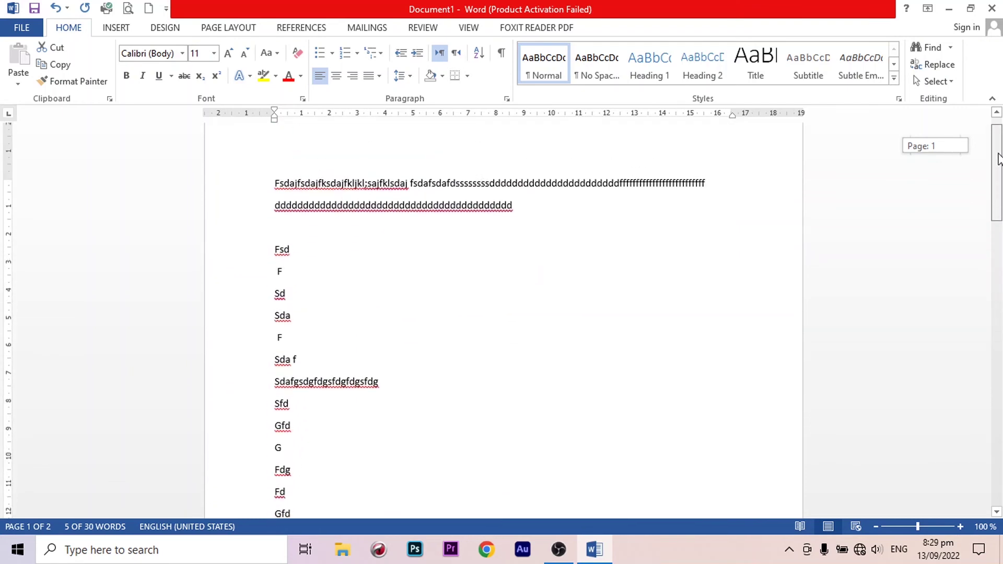
pyautogui.moveTo(998, 241); pyautogui.dragTo(1000, 155)
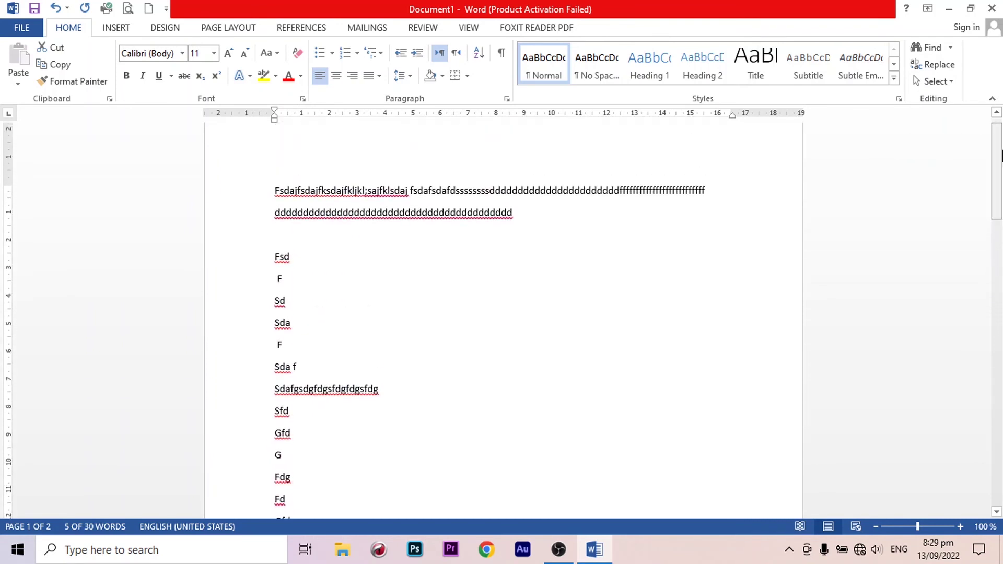
pyautogui.moveTo(1001, 155); pyautogui.dragTo(998, 189)
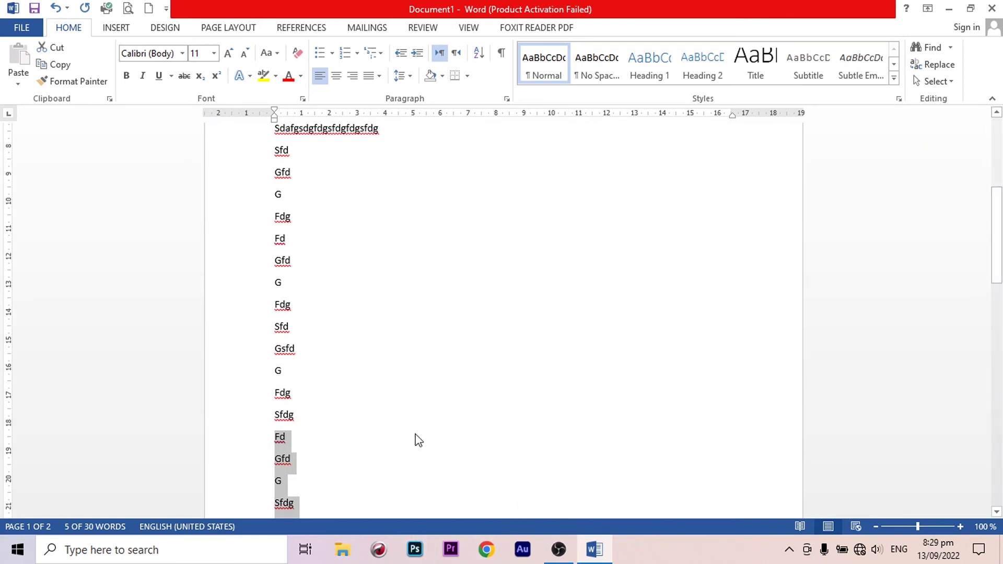
# Step: Zoom in on the practice lines to about 210%
pyautogui.keyDown('ctrl'); pyautogui.scroll(1, 417, 440); pyautogui.keyUp('ctrl')
pyautogui.keyDown('ctrl'); pyautogui.scroll(1, 418, 441); pyautogui.keyUp('ctrl')
pyautogui.keyDown('ctrl'); pyautogui.scroll(1, 417, 441); pyautogui.keyUp('ctrl')
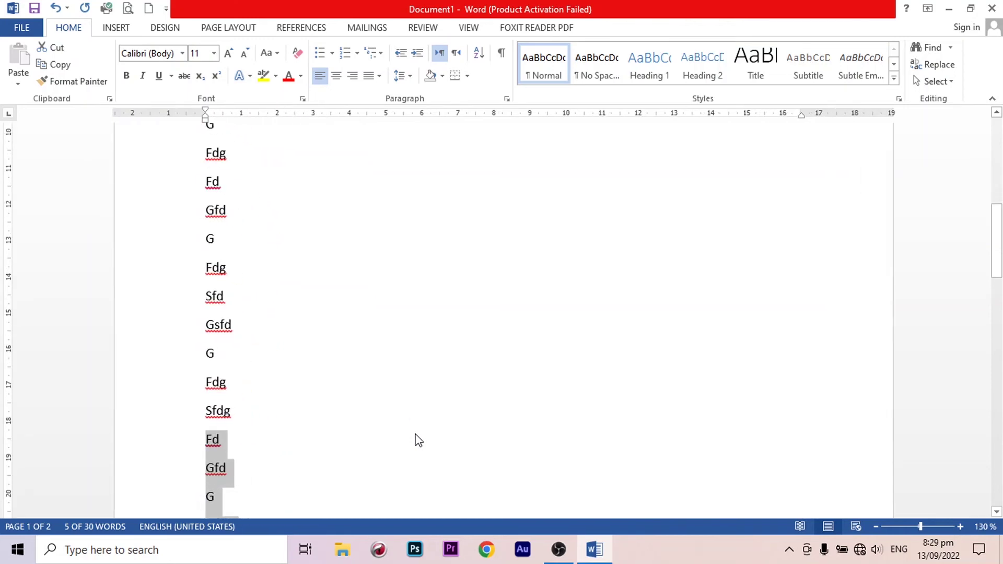
pyautogui.keyDown('ctrl'); pyautogui.scroll(1, 418, 440); pyautogui.keyUp('ctrl')
pyautogui.keyDown('ctrl'); pyautogui.scroll(1, 418, 440); pyautogui.keyUp('ctrl')
pyautogui.keyDown('ctrl'); pyautogui.scroll(1, 418, 440); pyautogui.keyUp('ctrl')
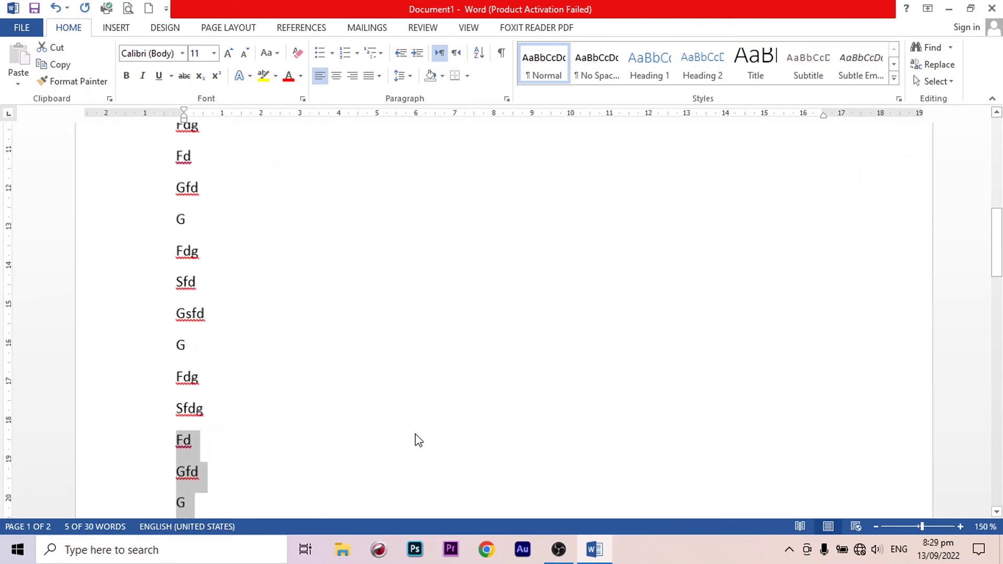
pyautogui.keyDown('ctrl'); pyautogui.scroll(2, 418, 441); pyautogui.keyUp('ctrl')
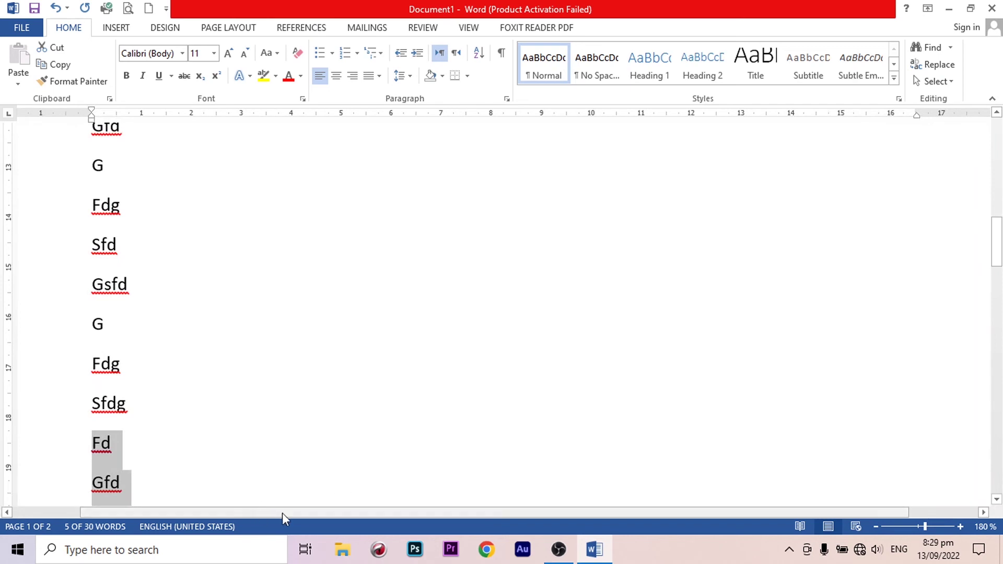
pyautogui.keyDown('ctrl'); pyautogui.scroll(3, 375, 470); pyautogui.keyUp('ctrl')
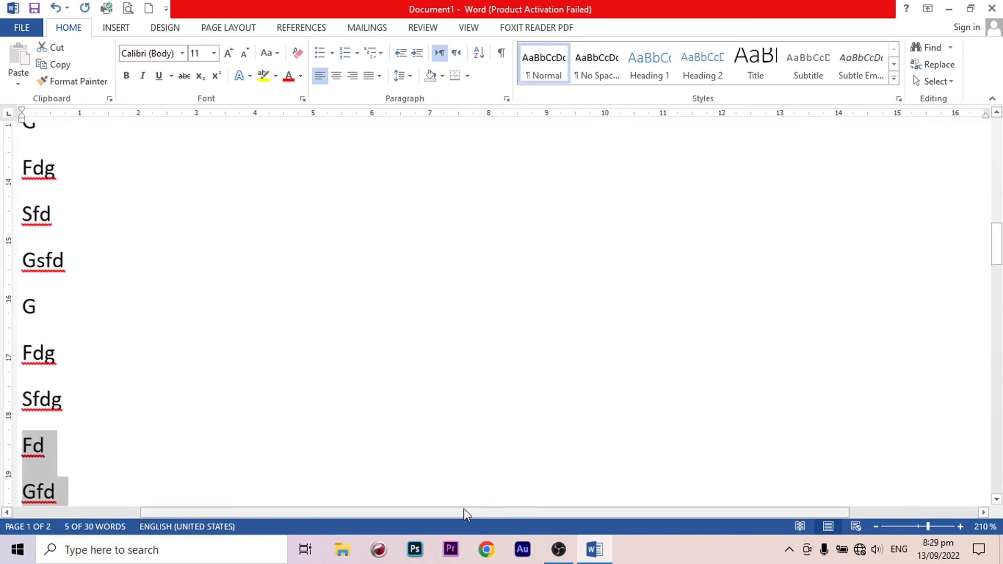
pyautogui.moveTo(463, 509)
pyautogui.mouseDown()
pyautogui.moveTo(314, 512)
pyautogui.moveTo(767, 510)
pyautogui.moveTo(321, 502)
pyautogui.moveTo(689, 502)
pyautogui.mouseUp()
# Step: Zoom out to 60% so the whole page fits on screen
pyautogui.keyDown('ctrl'); pyautogui.scroll(-1, 557, 466); pyautogui.keyUp('ctrl')
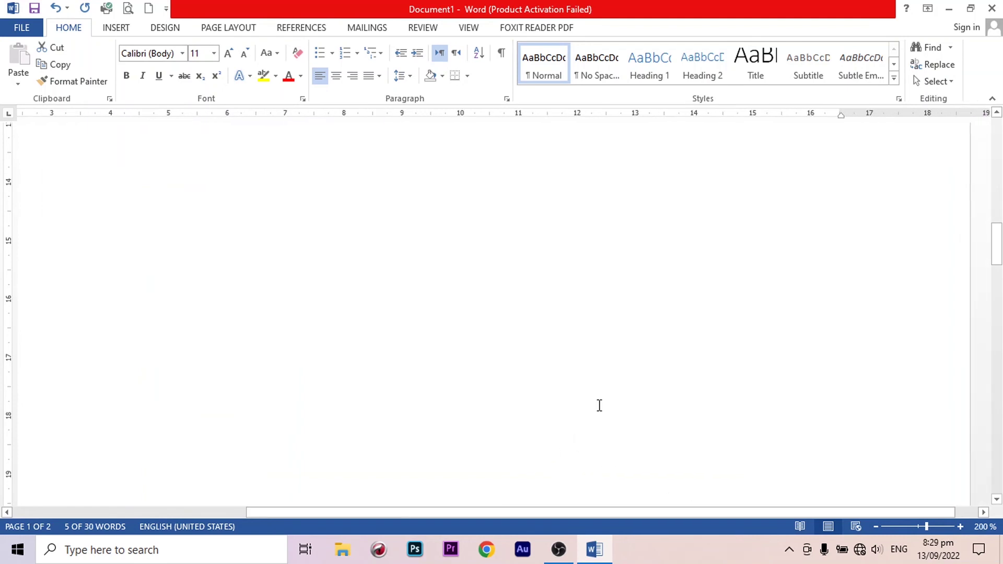
pyautogui.keyDown('ctrl'); pyautogui.scroll(-1, 599, 405); pyautogui.keyUp('ctrl')
pyautogui.keyDown('ctrl'); pyautogui.scroll(-5, 596, 406); pyautogui.keyUp('ctrl')
pyautogui.keyDown('ctrl'); pyautogui.scroll(-1, 591, 406); pyautogui.keyUp('ctrl')
pyautogui.keyDown('ctrl'); pyautogui.scroll(-2, 591, 405); pyautogui.keyUp('ctrl')
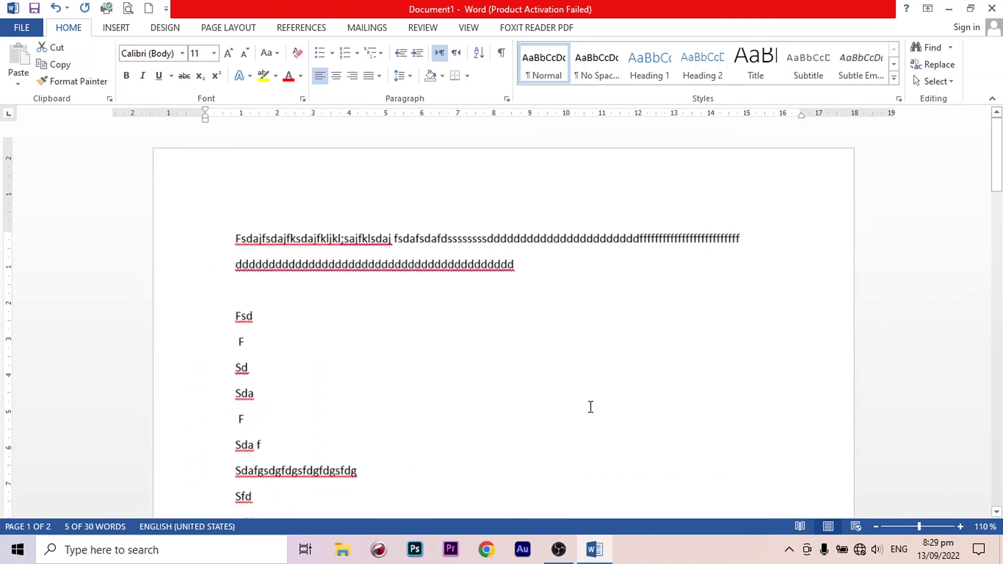
pyautogui.keyDown('ctrl'); pyautogui.scroll(-1, 590, 407); pyautogui.keyUp('ctrl')
pyautogui.keyDown('ctrl'); pyautogui.scroll(-3, 591, 407); pyautogui.keyUp('ctrl')
pyautogui.keyDown('ctrl'); pyautogui.scroll(-1, 591, 407); pyautogui.keyUp('ctrl')
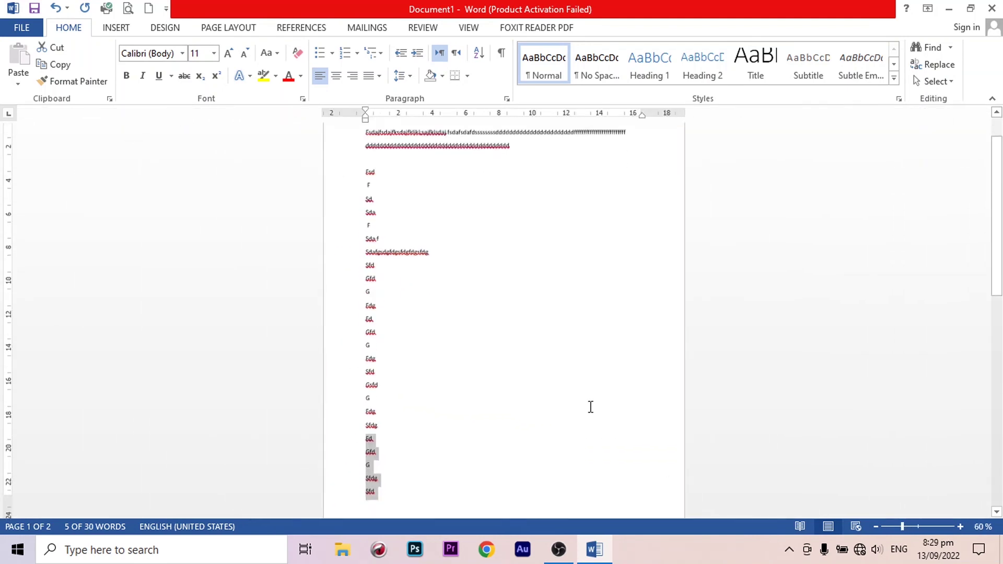
pyautogui.scroll(-2, 591, 410)
pyautogui.scroll(1, 575, 408)
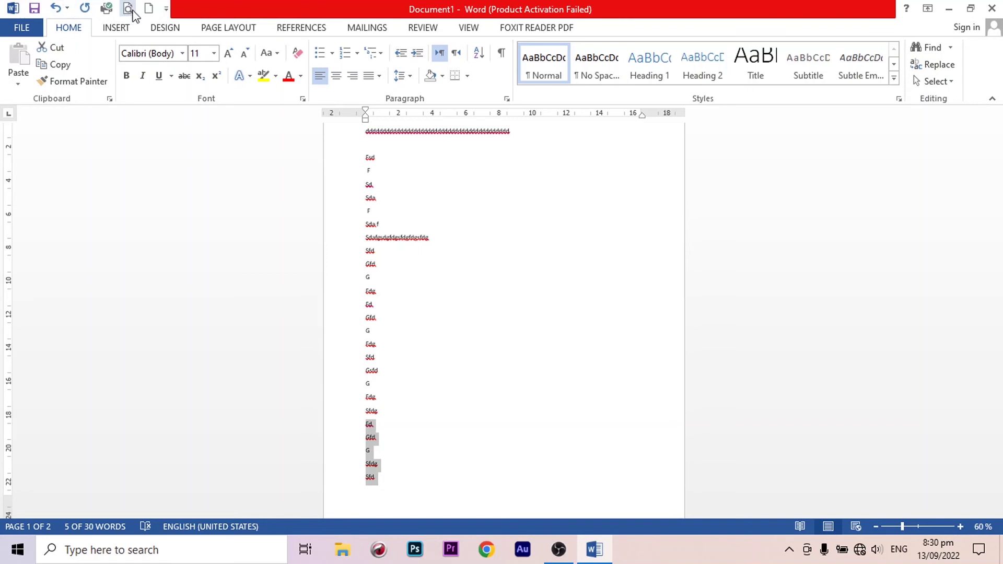
# Step: Open the Customize Quick Access Toolbar dropdown
pyautogui.click(166, 9)
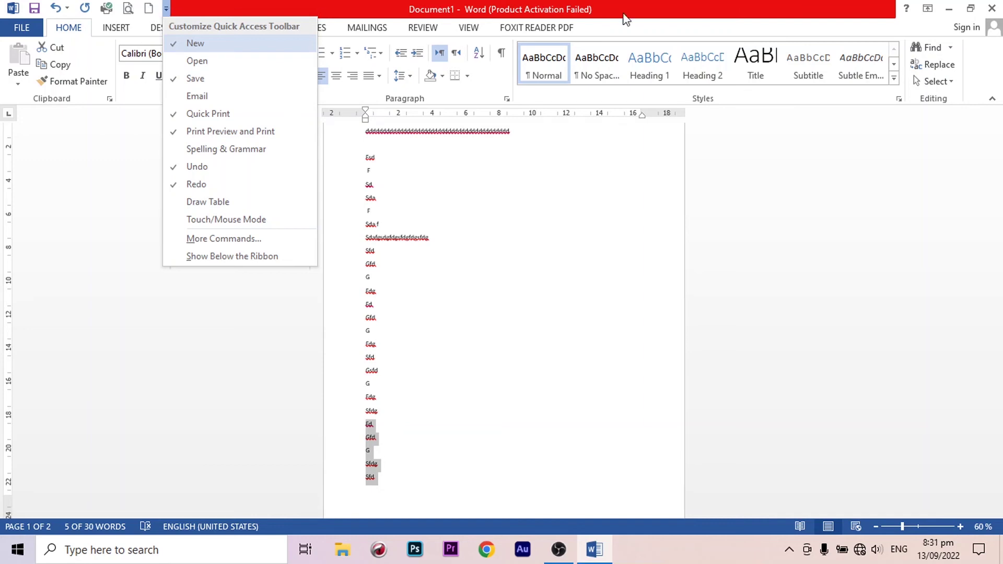
# Step: Close the Customize Quick Access Toolbar dropdown without changing any commands
pyautogui.click(167, 8)
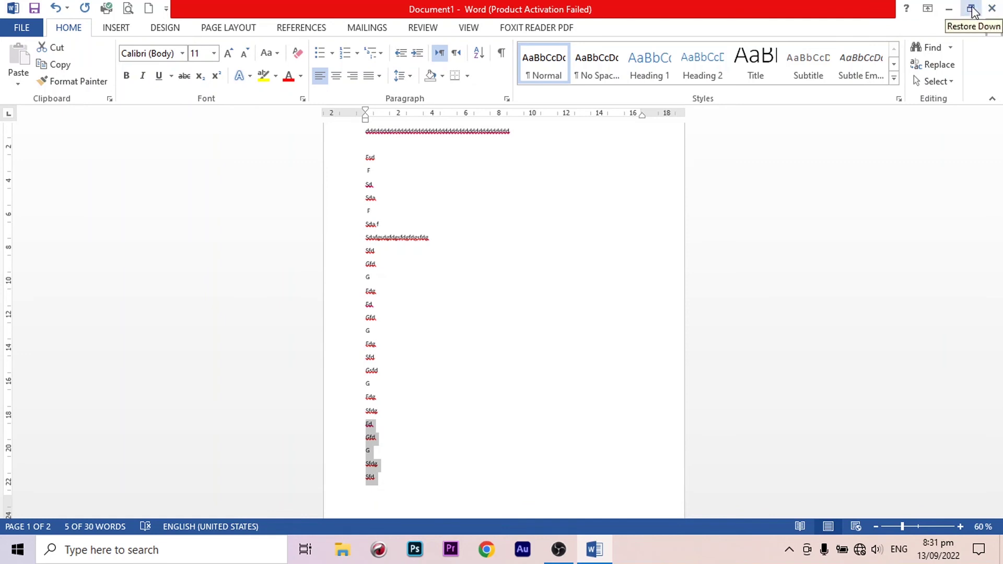
pyautogui.click(973, 13)
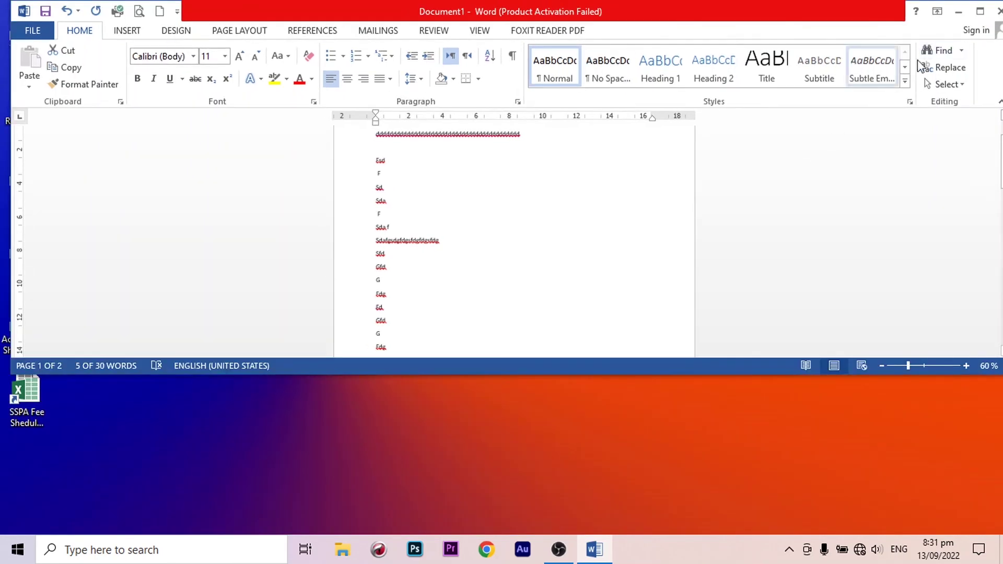
pyautogui.click(977, 12)
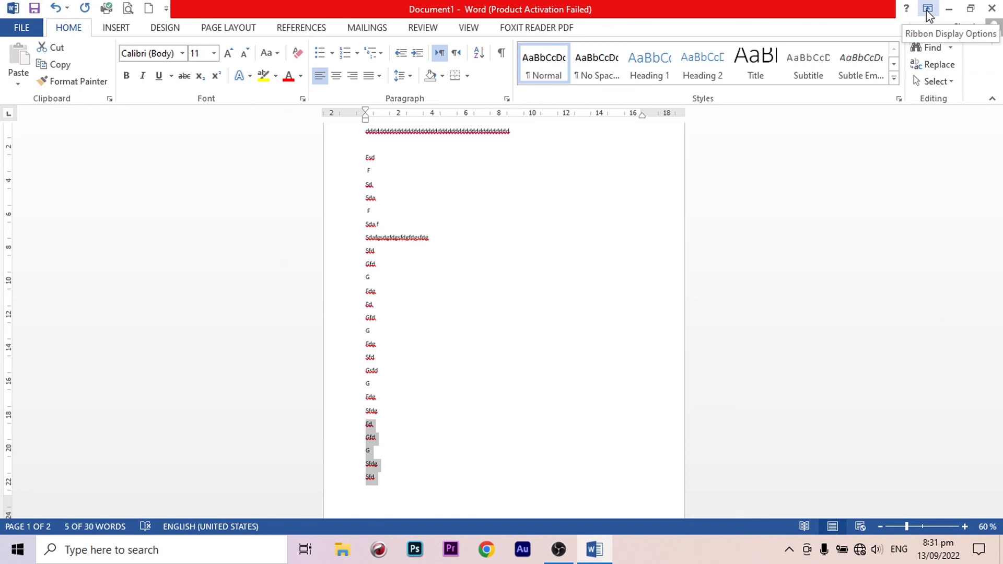
# Step: Check the Quick Access Toolbar customization list, then show the Ribbon Display Options choices
pyautogui.click(167, 9)
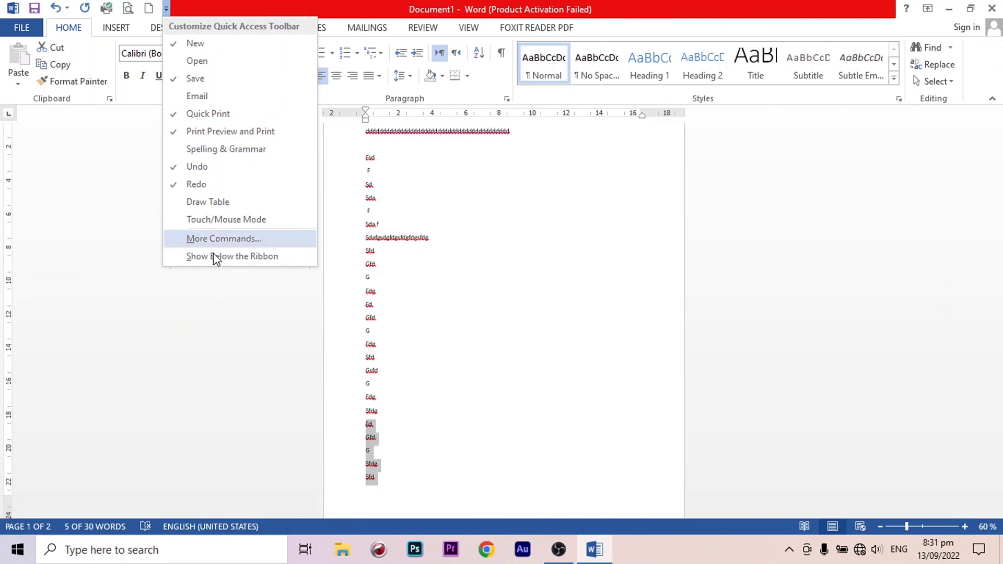
pyautogui.click(166, 9)
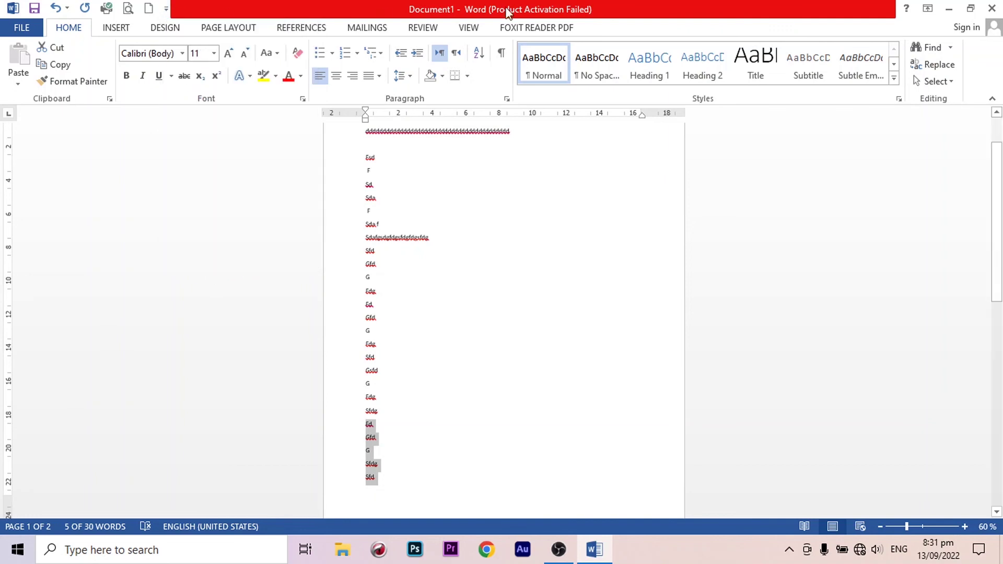
pyautogui.click(928, 10)
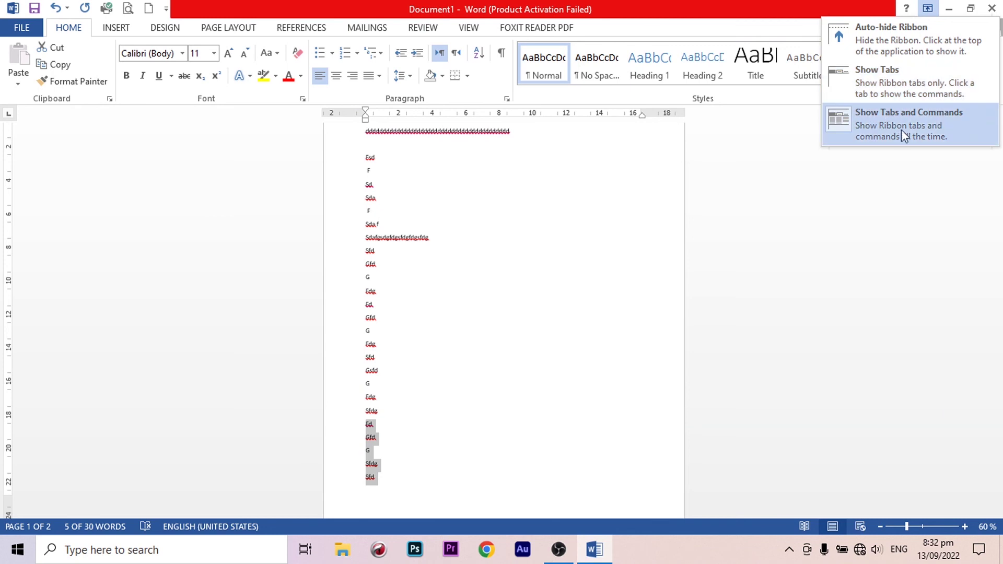
# Step: Switch the ribbon to Show Tabs only, then back to Show Tabs and Commands
pyautogui.click(887, 74)
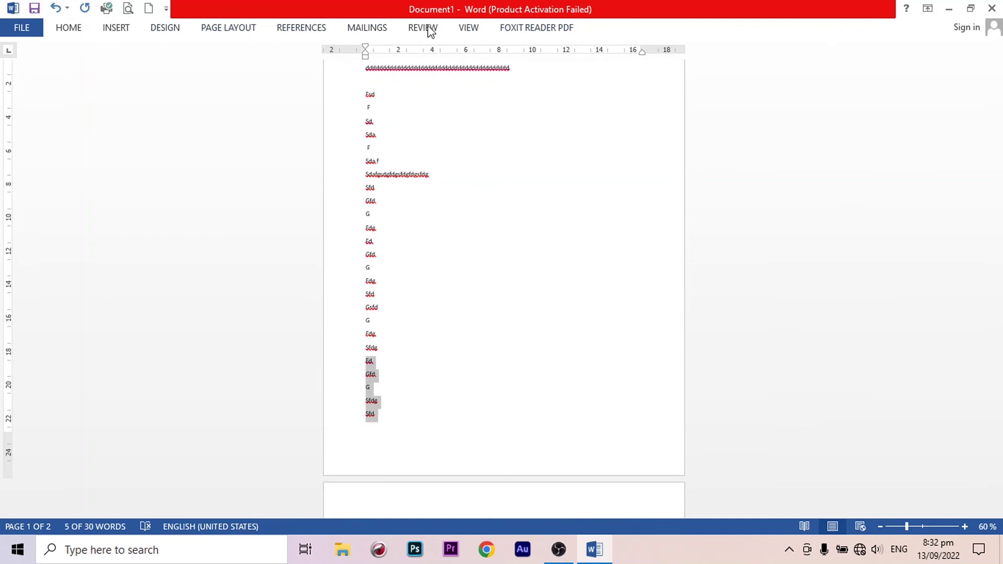
pyautogui.scroll(2, 604, 186)
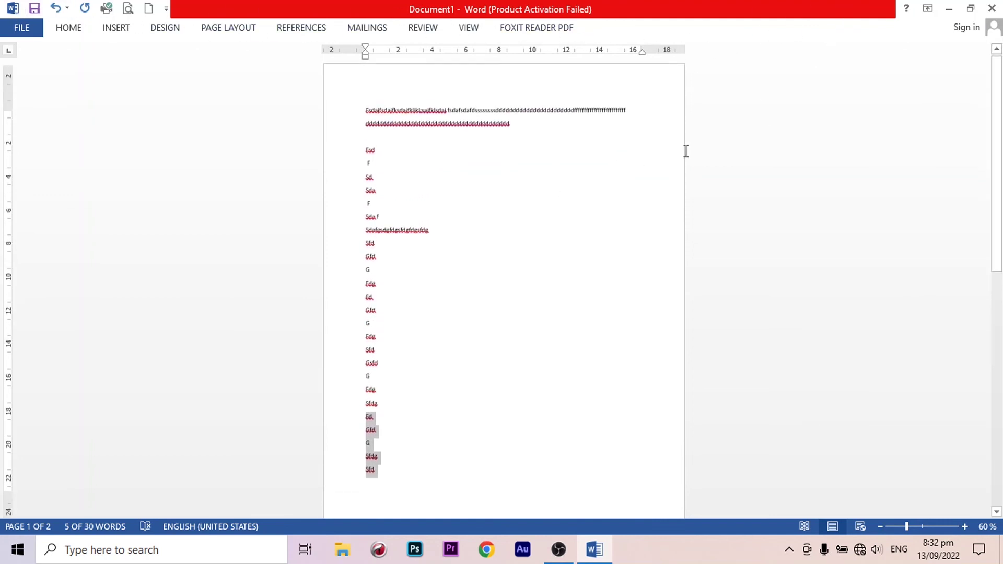
pyautogui.click(928, 8)
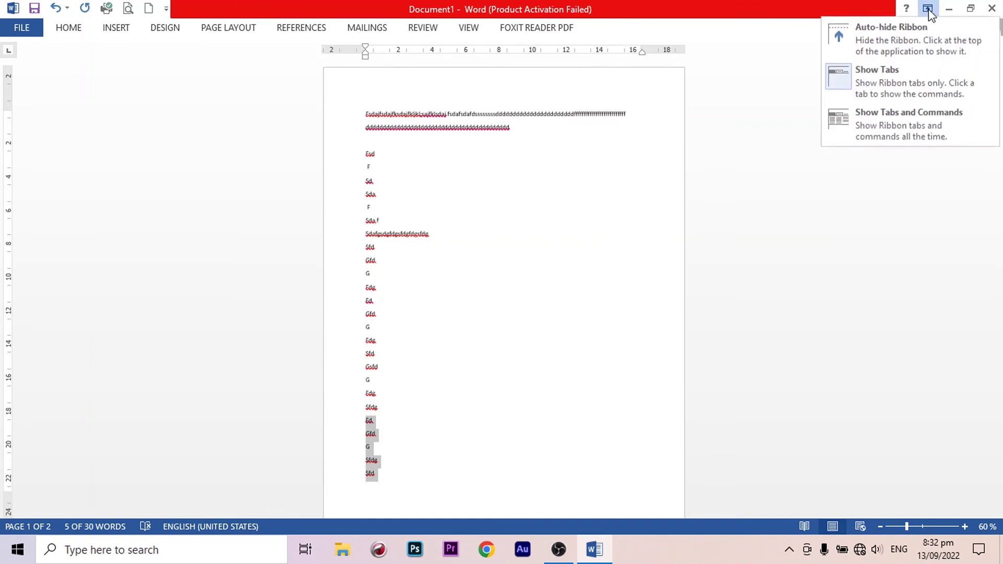
pyautogui.click(876, 118)
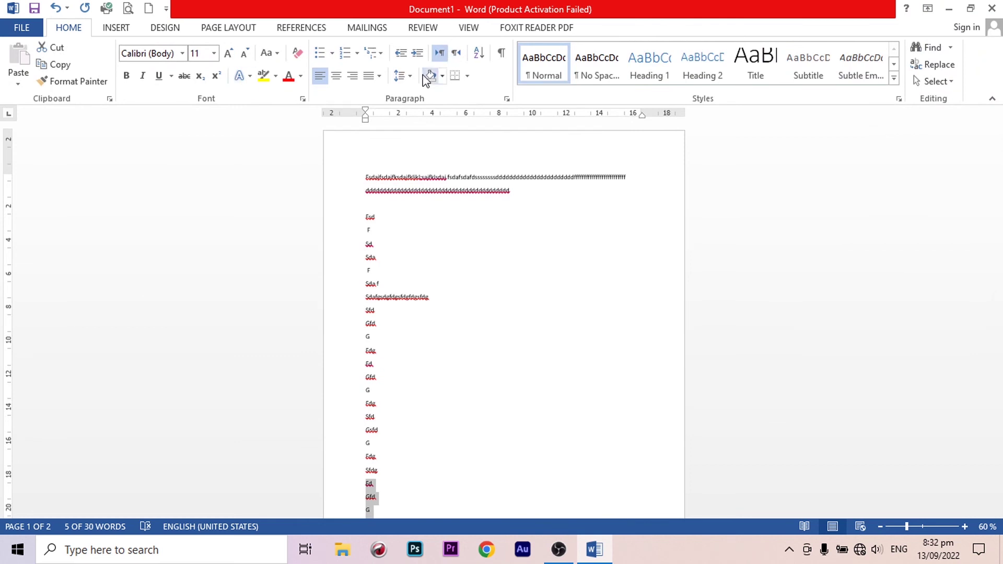
# Step: Try Auto-hide Ribbon, revealing it briefly, then return to Show Tabs and Commands
pyautogui.click(928, 9)
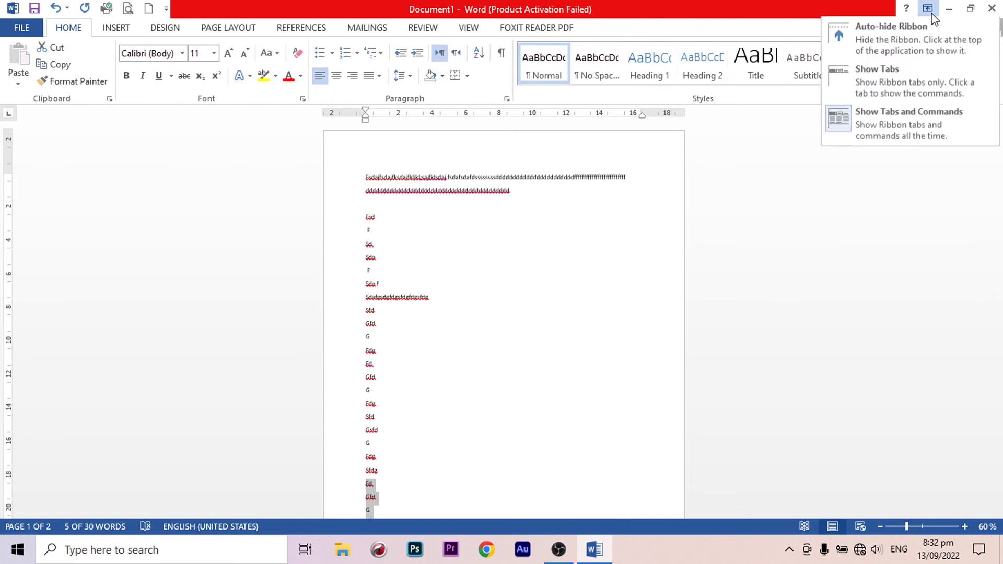
pyautogui.click(889, 40)
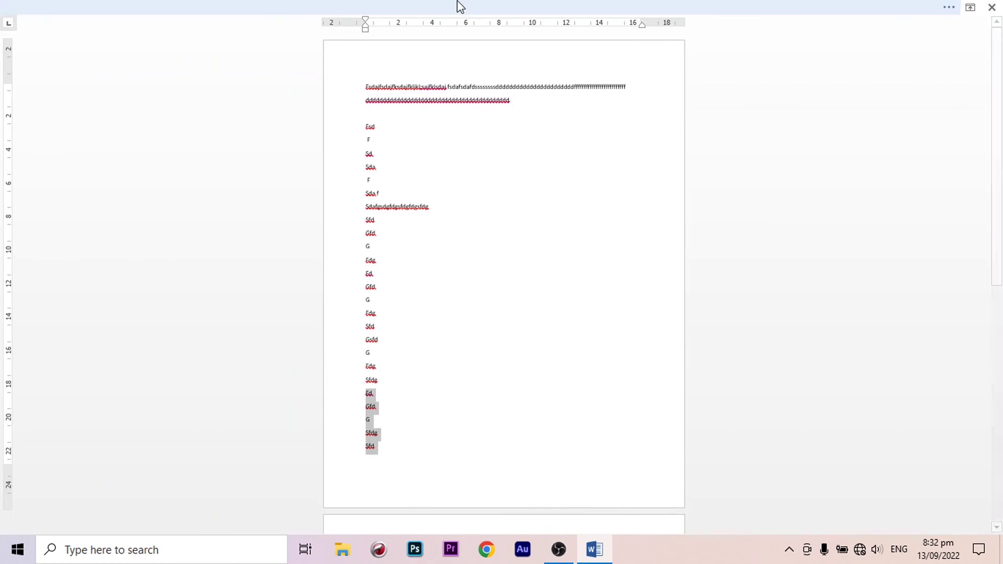
pyautogui.click(771, 2)
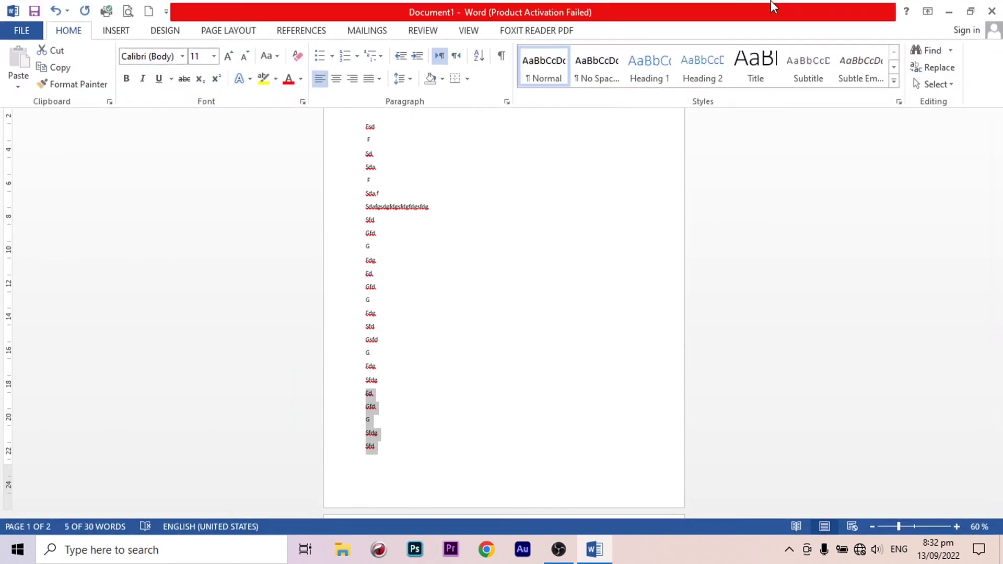
pyautogui.click(794, 252)
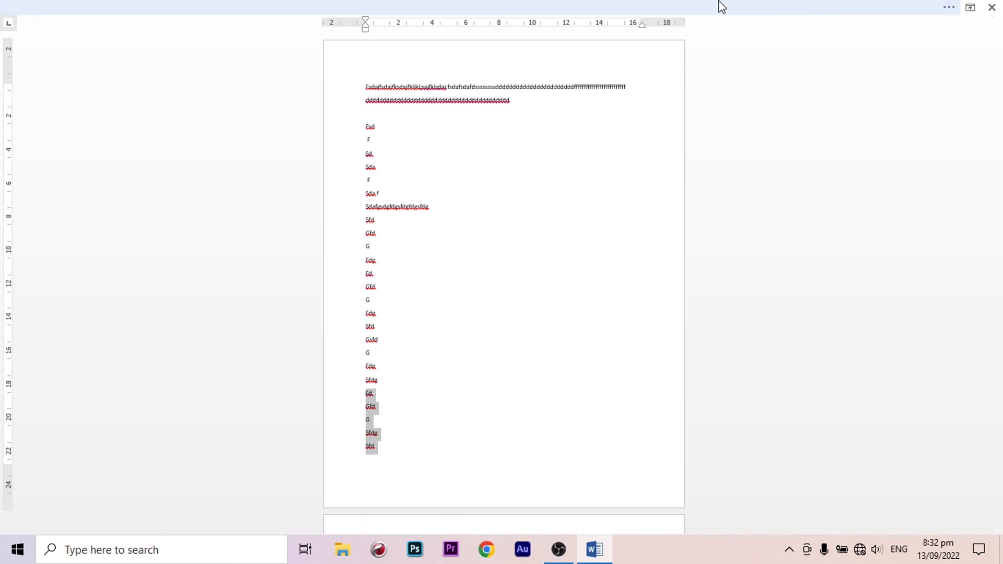
pyautogui.click(722, 6)
pyautogui.click(928, 11)
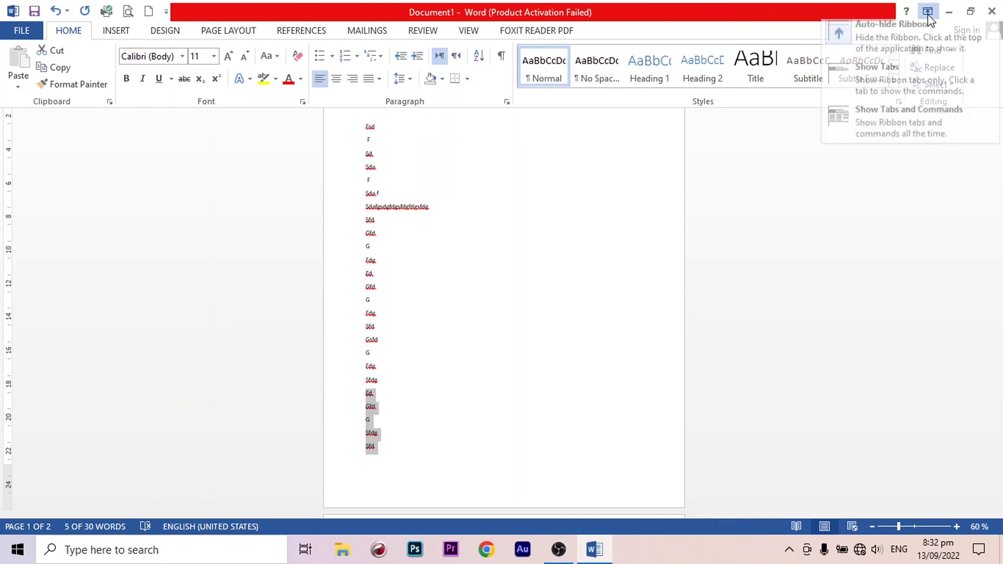
pyautogui.click(885, 127)
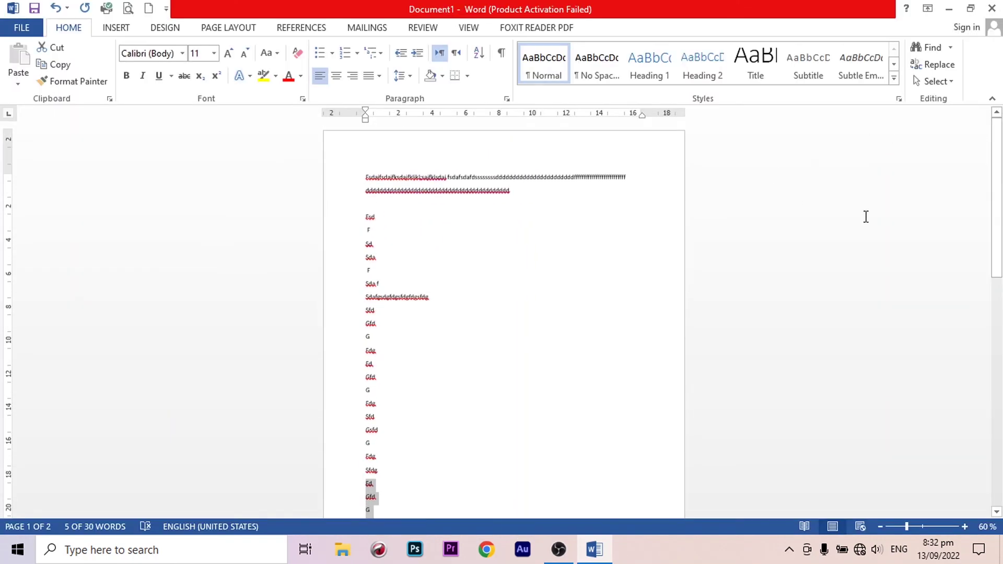